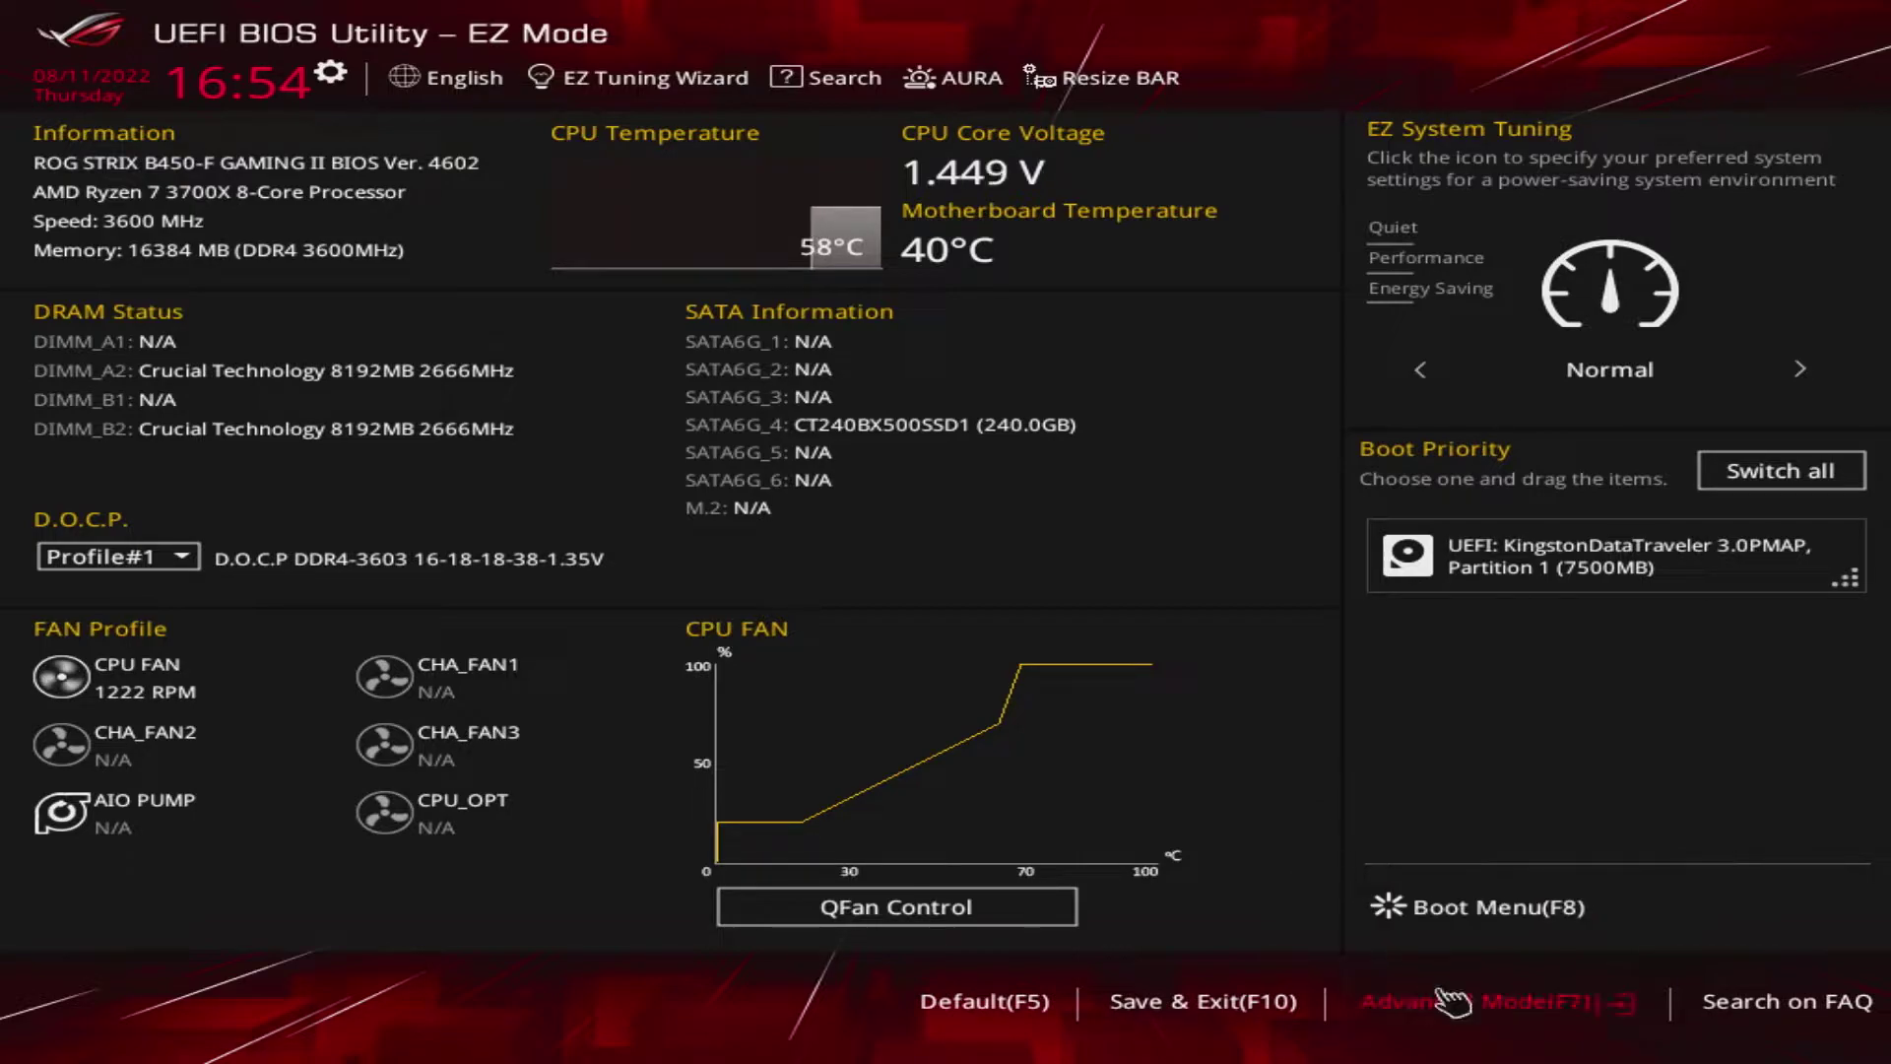
Step: Switch the BIOS to Advanced Mode and set Boot Option #1 to the UEFI KingstonDataTraveler 3.0 USB drive
click(1409, 1002)
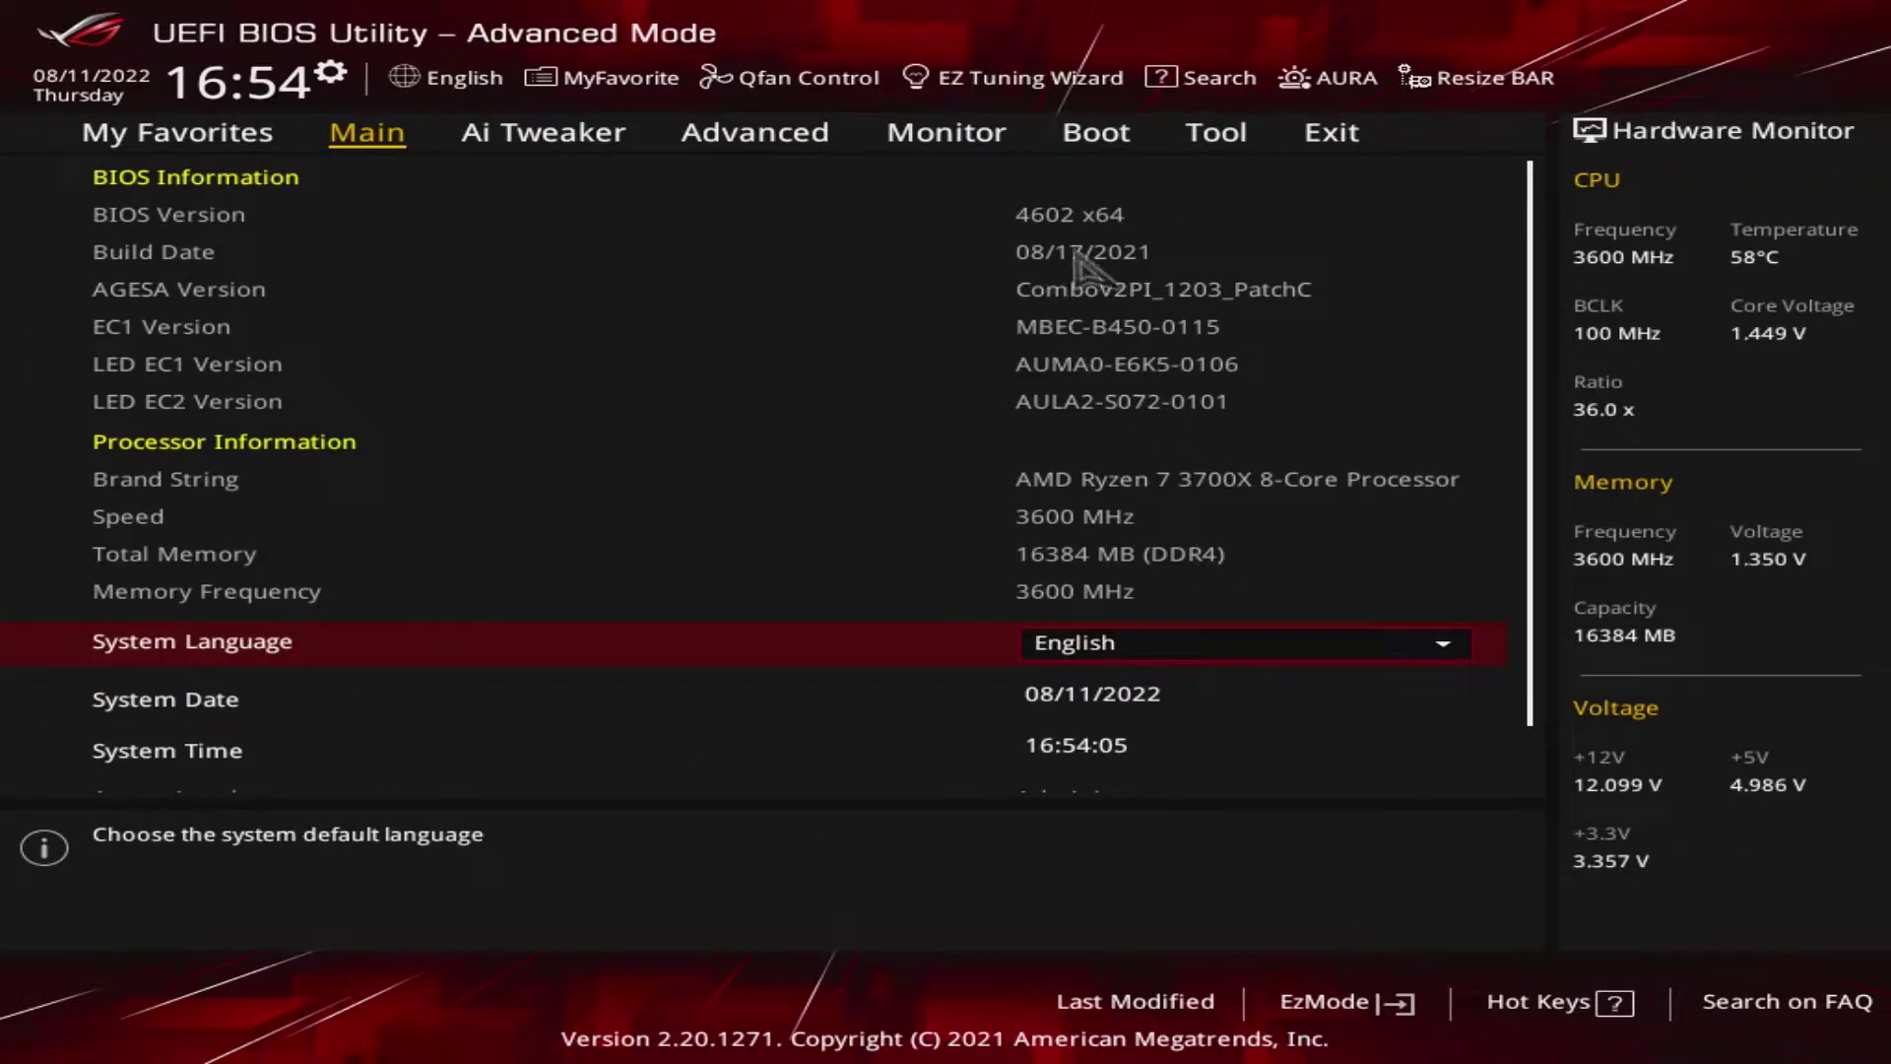
click(1121, 132)
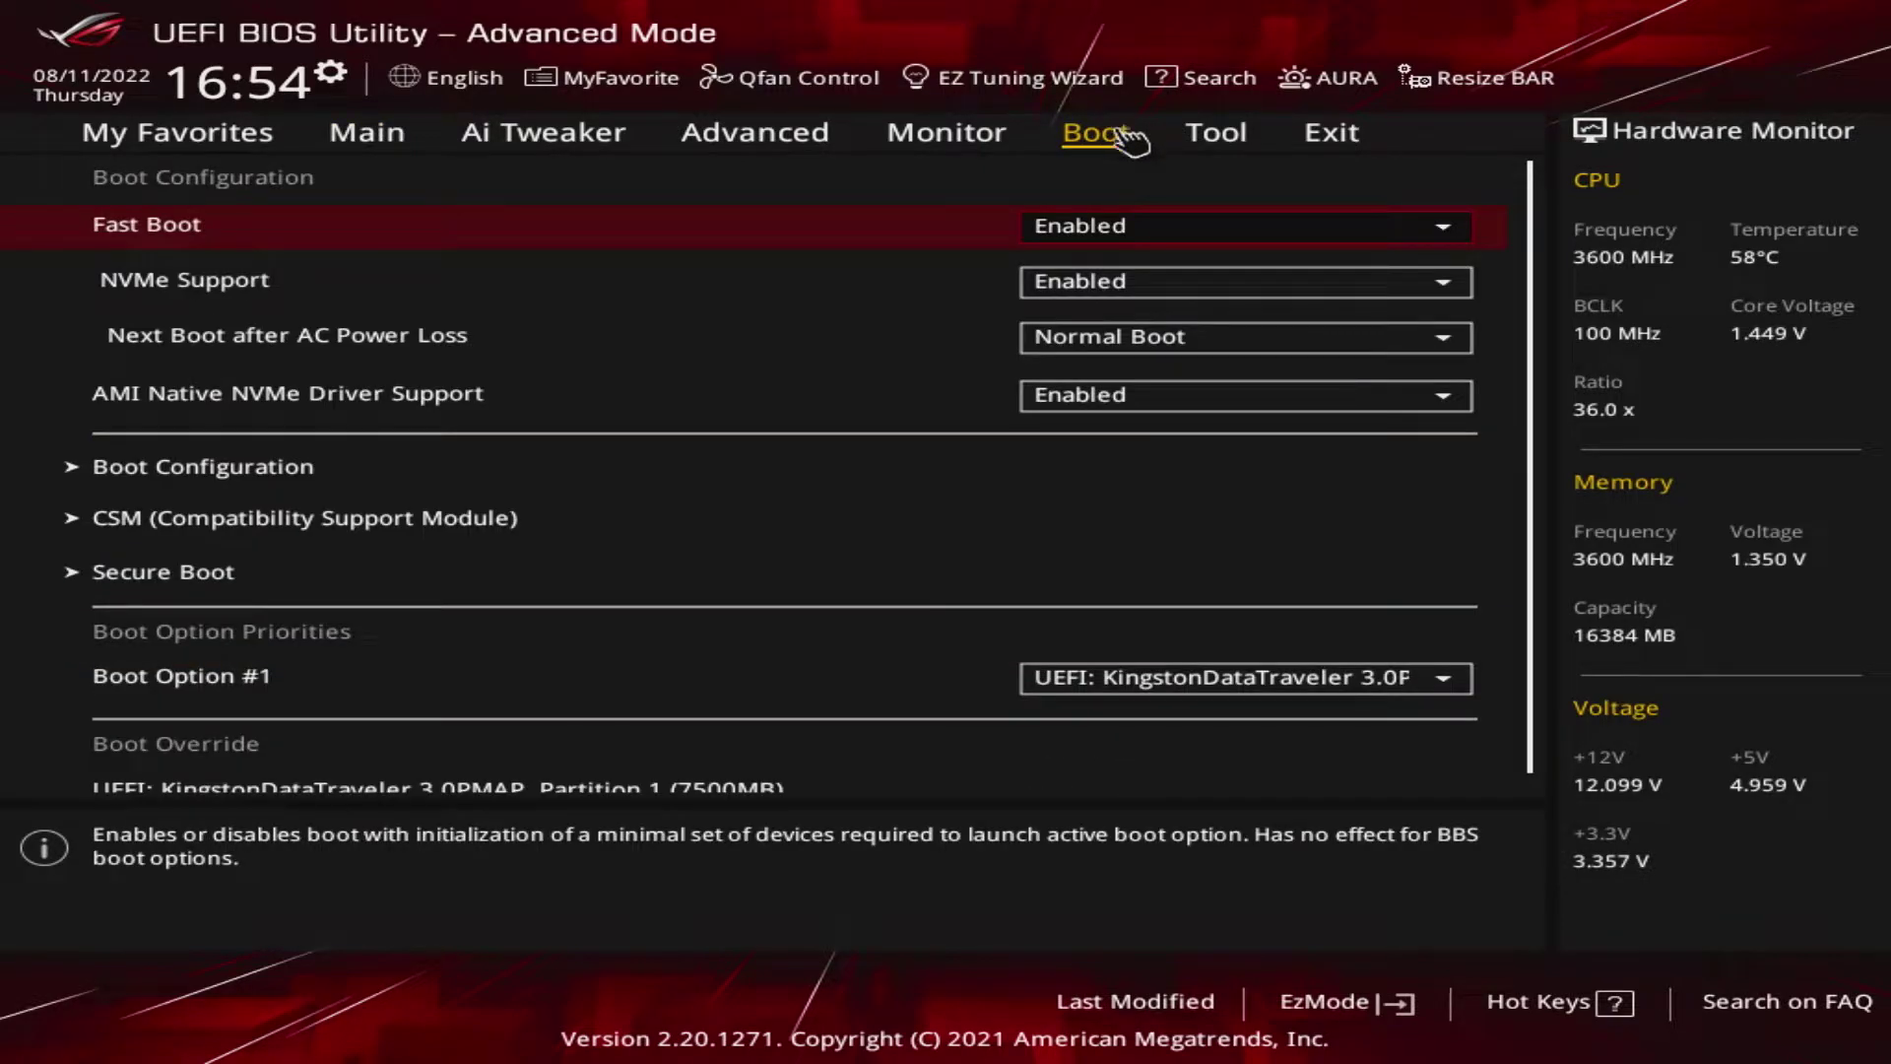
click(1263, 679)
click(1256, 591)
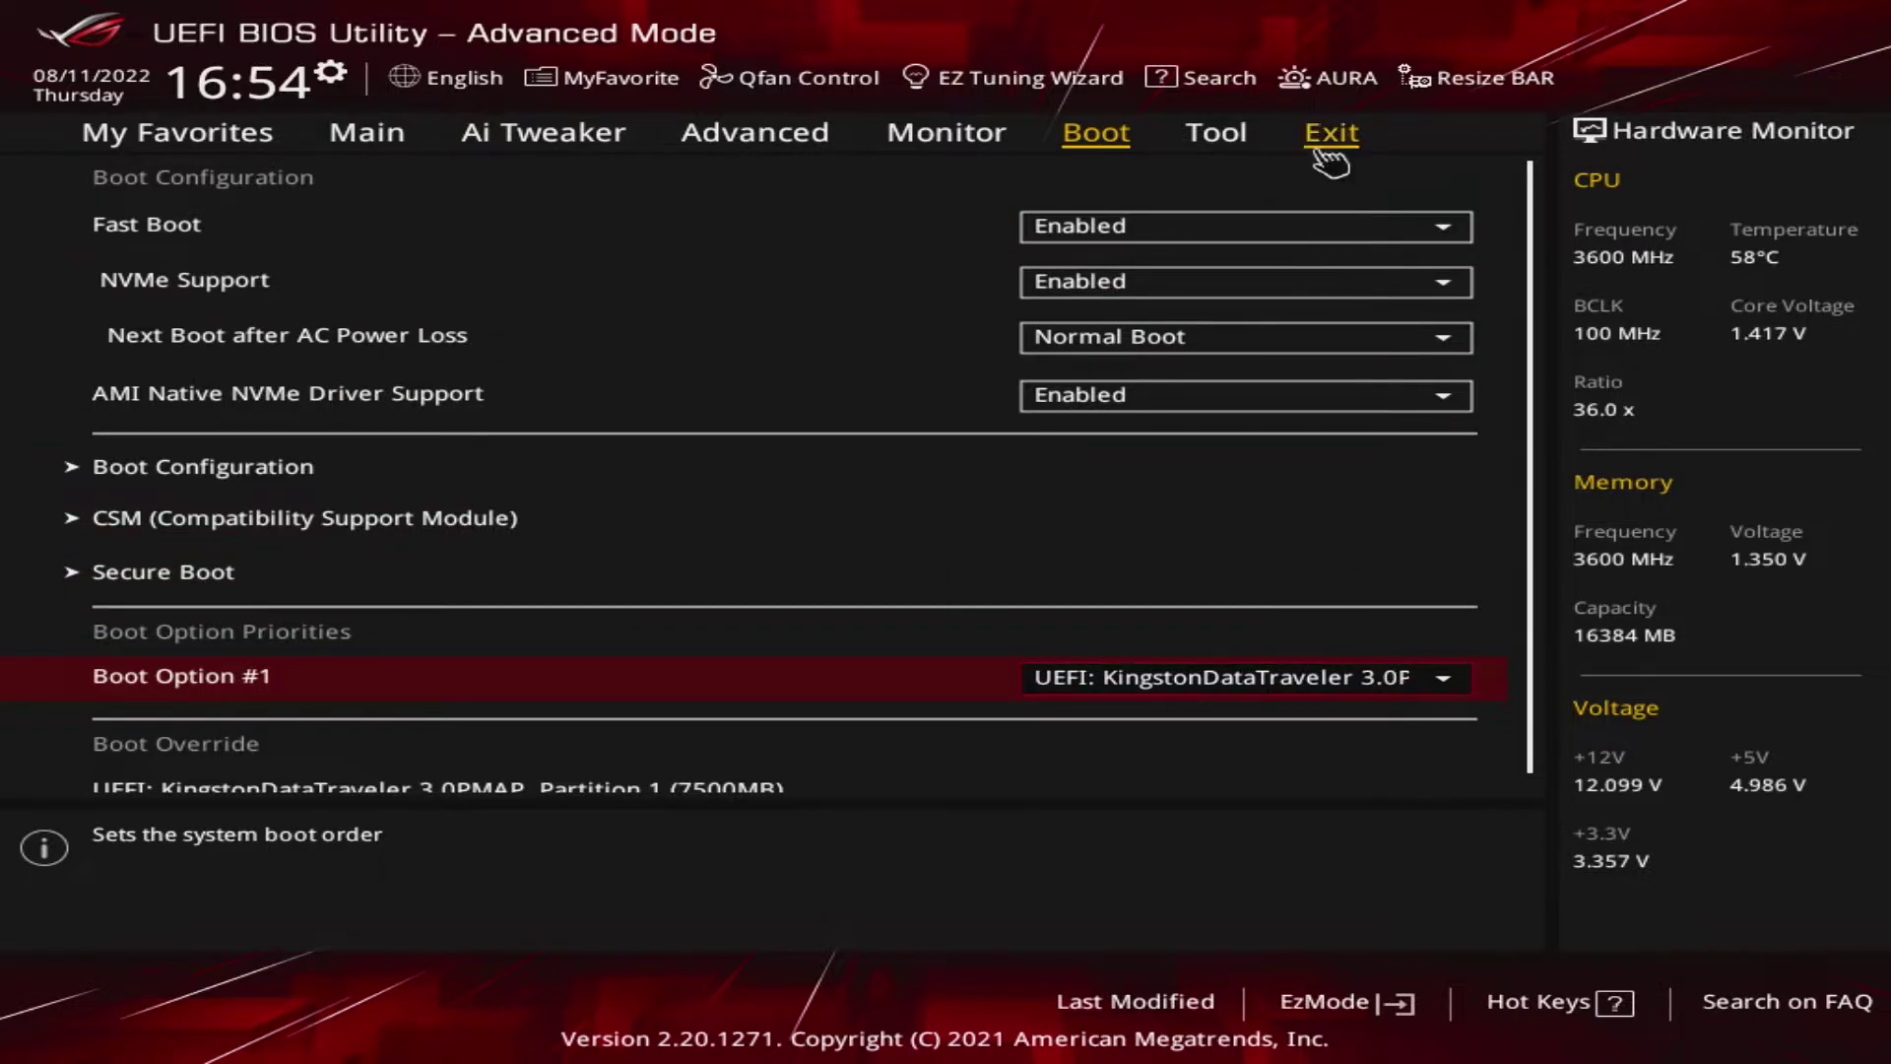
Step: Save the BIOS configuration and reset the computer
click(1325, 136)
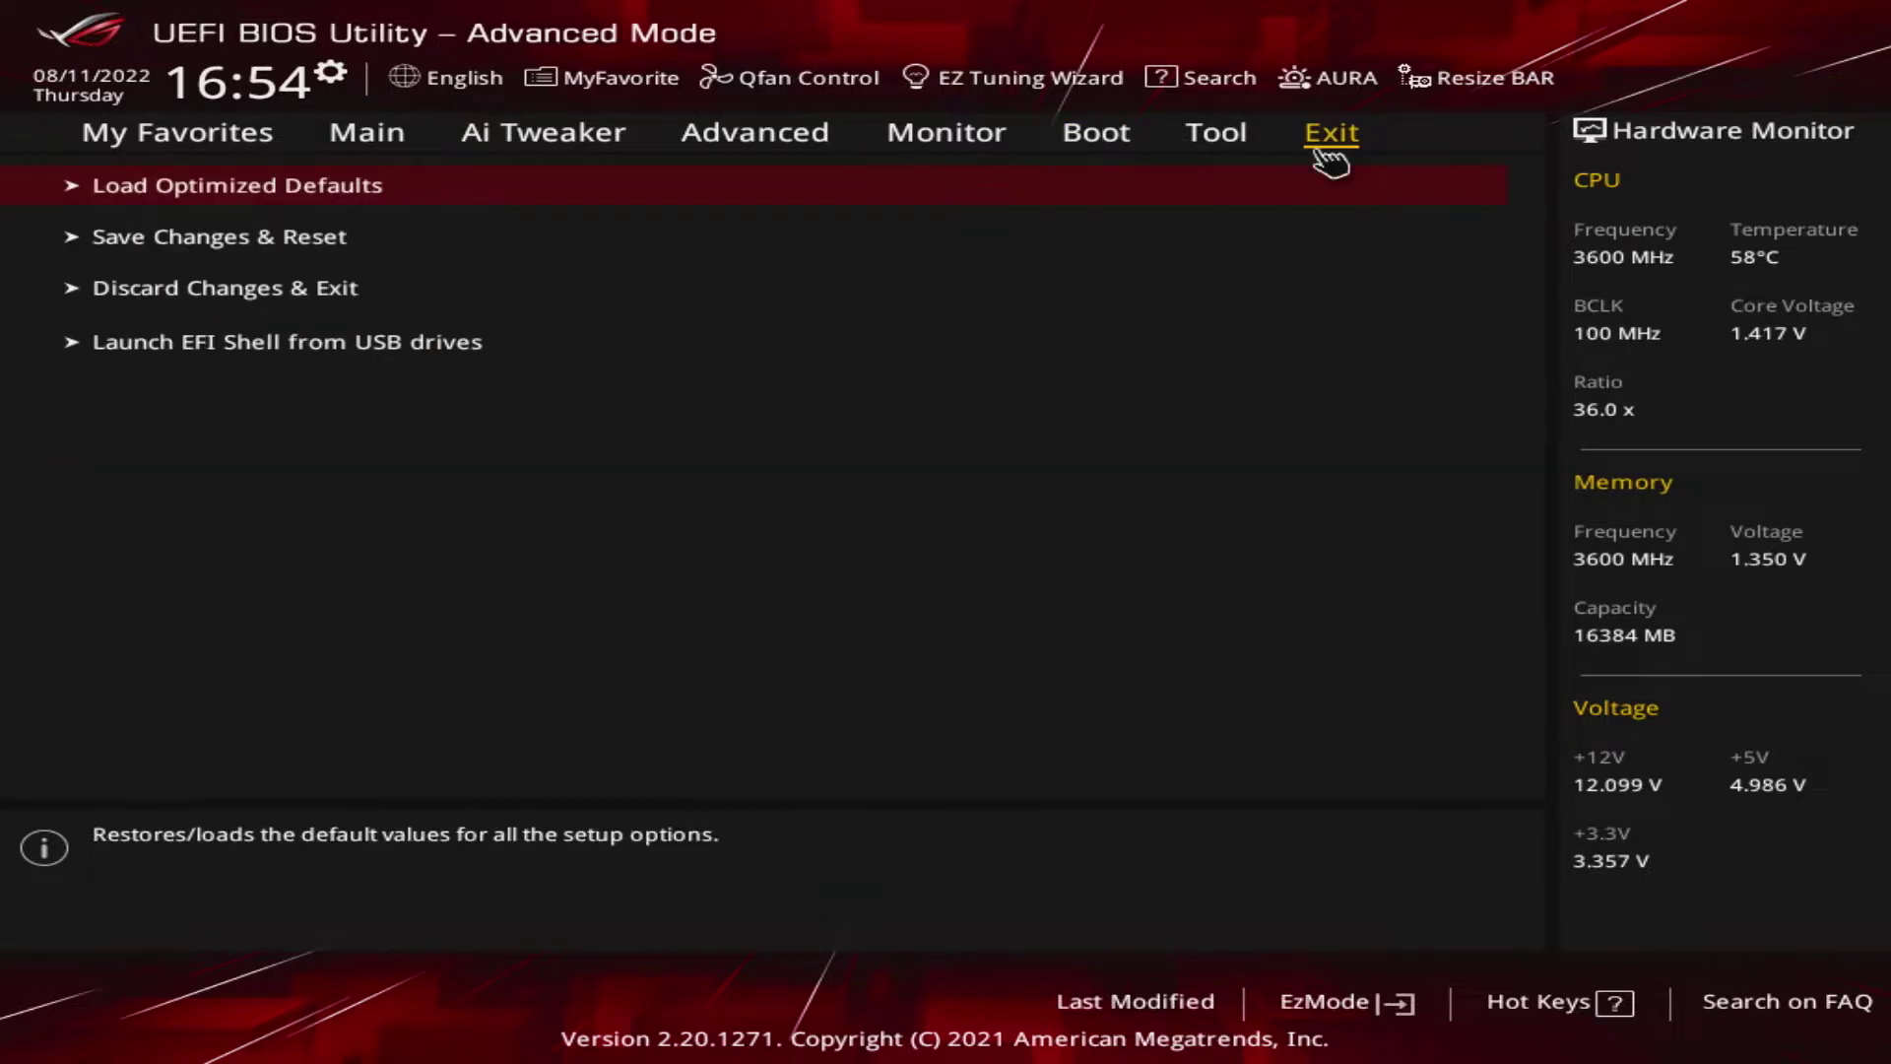
click(487, 241)
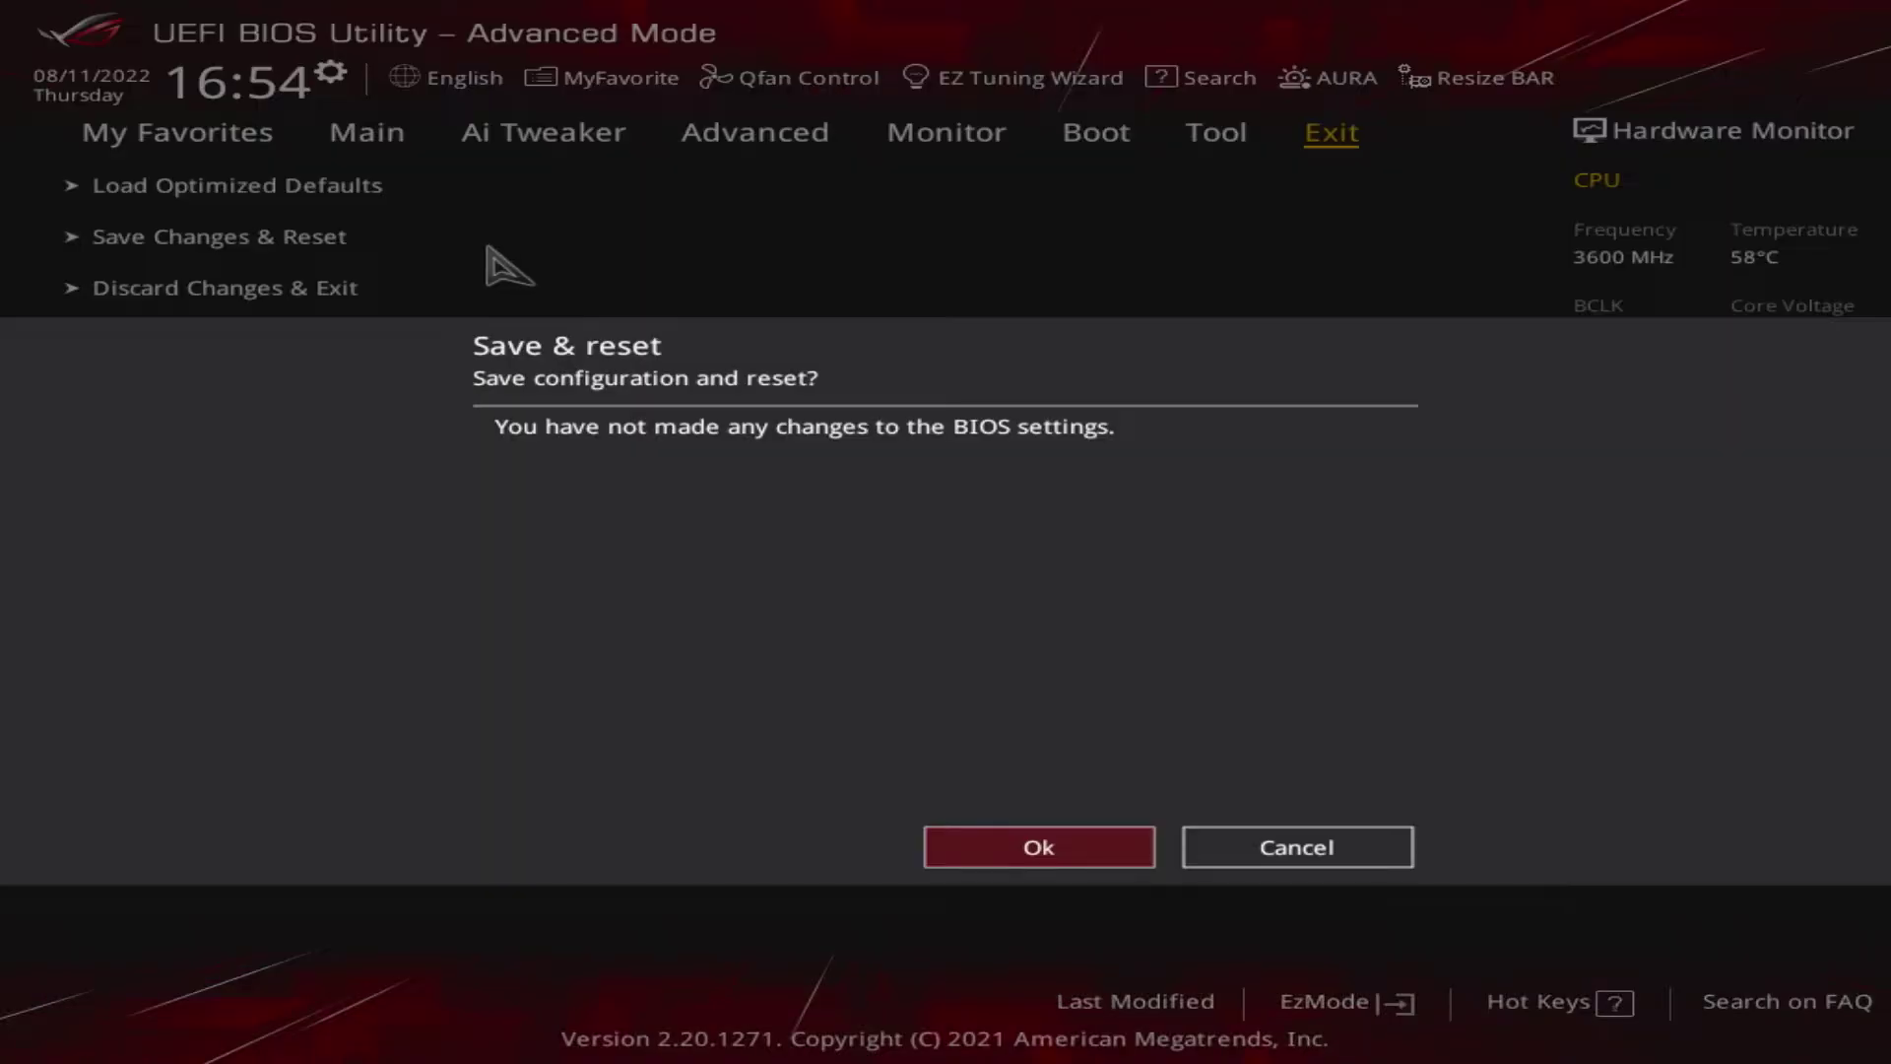
click(1041, 853)
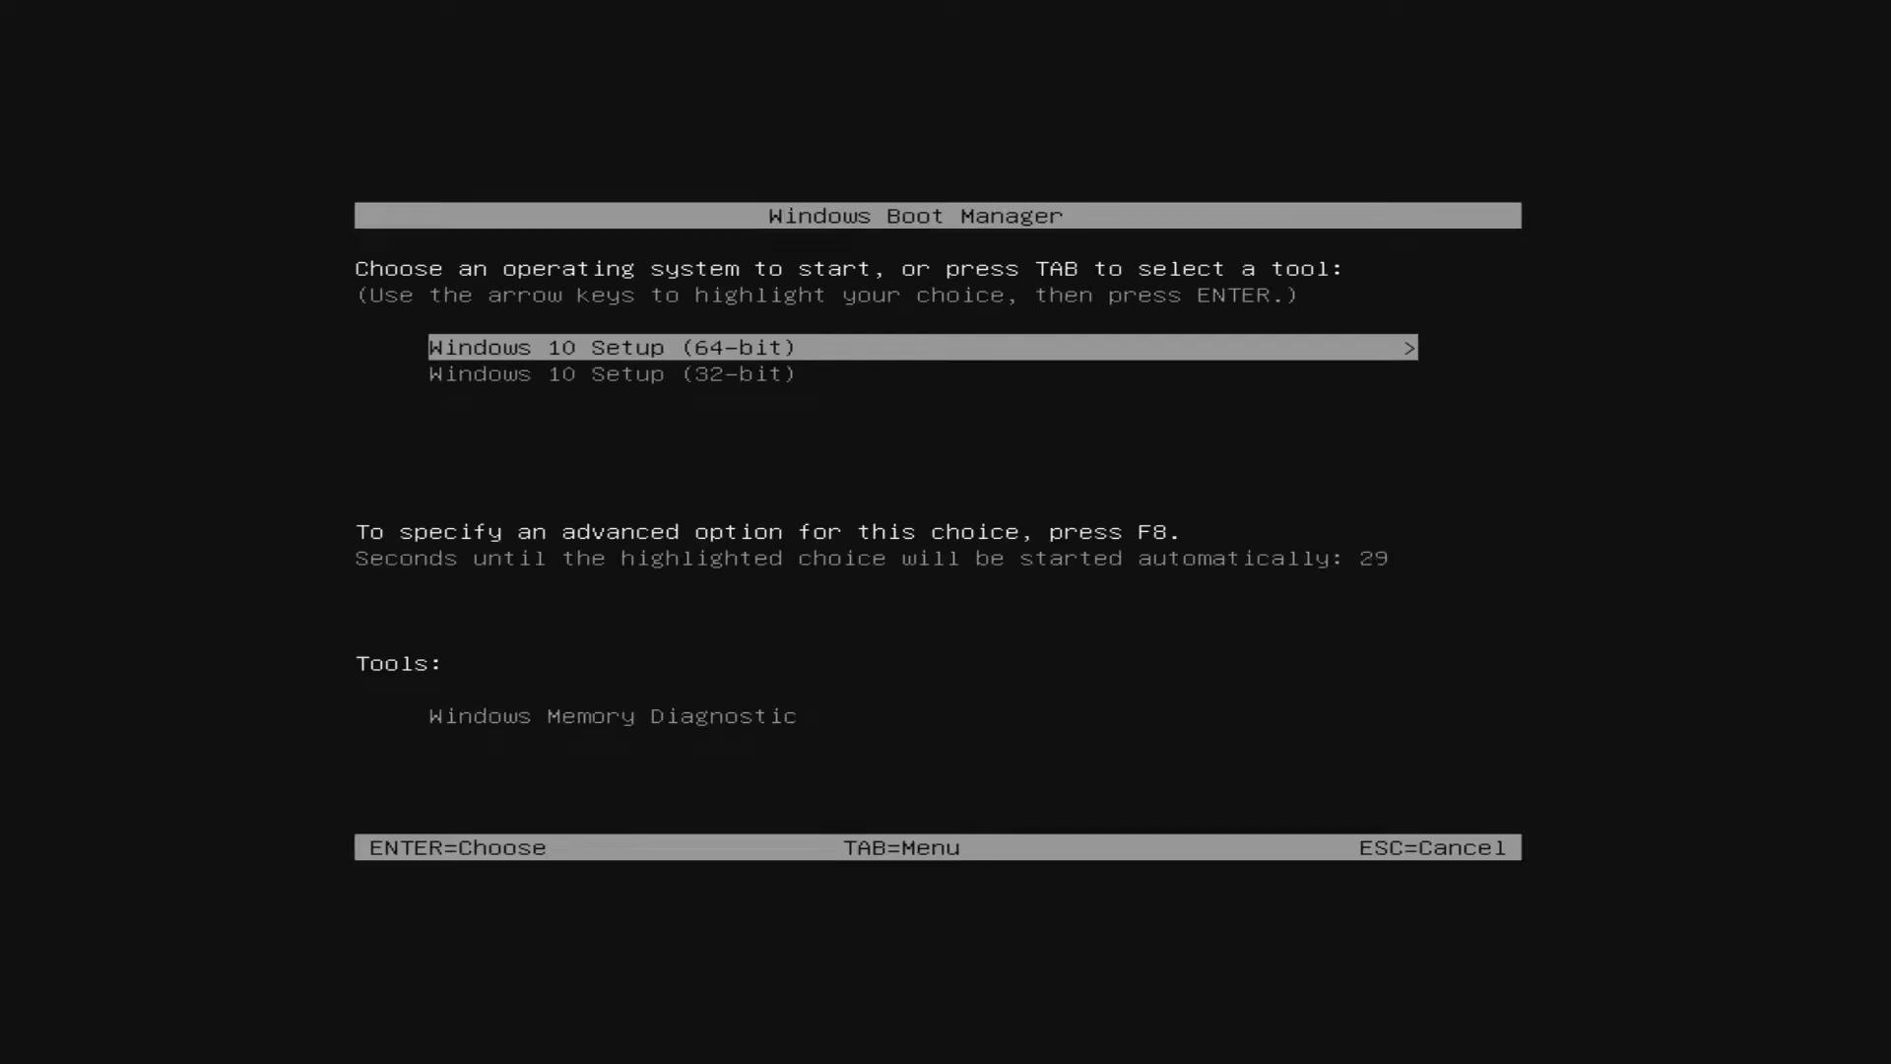
Step: Boot Windows 10 Setup (64-bit) and start the installation with Slovenčina (Slovensko) language and Slovenské keyboard
key(Return)
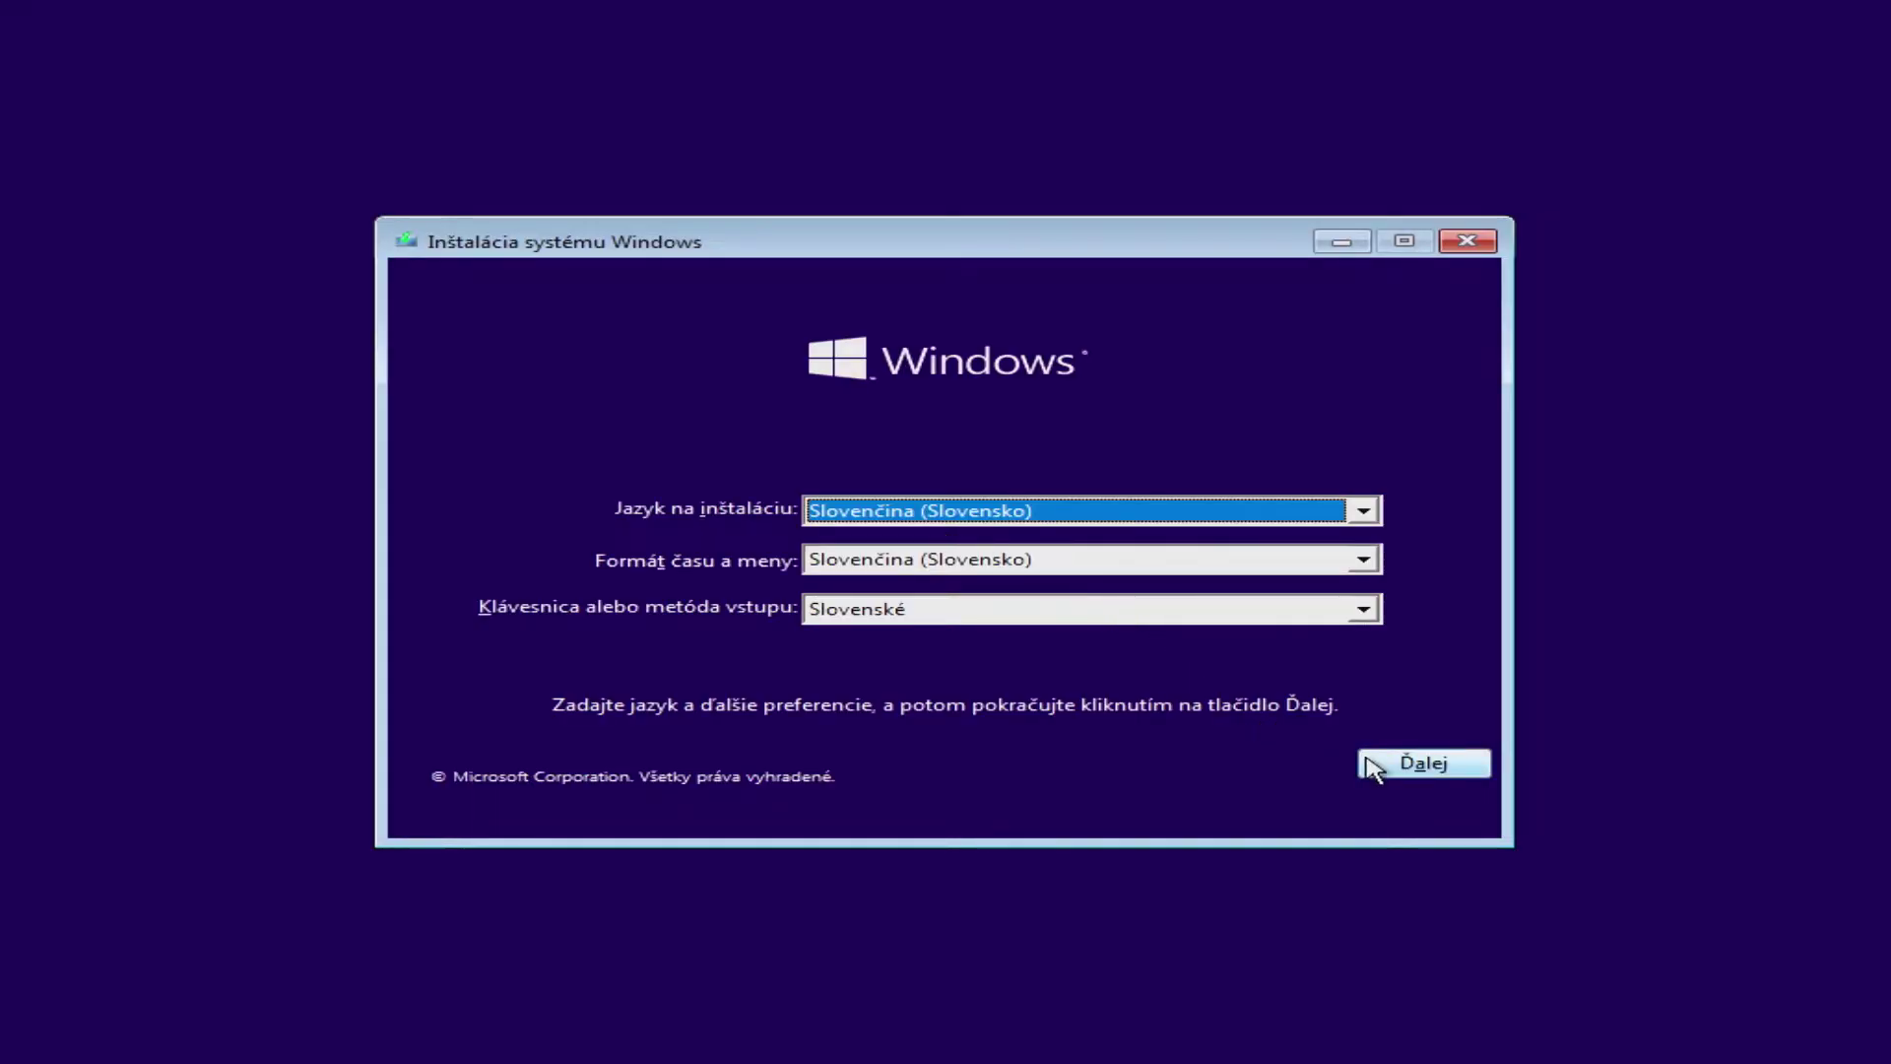
click(1369, 766)
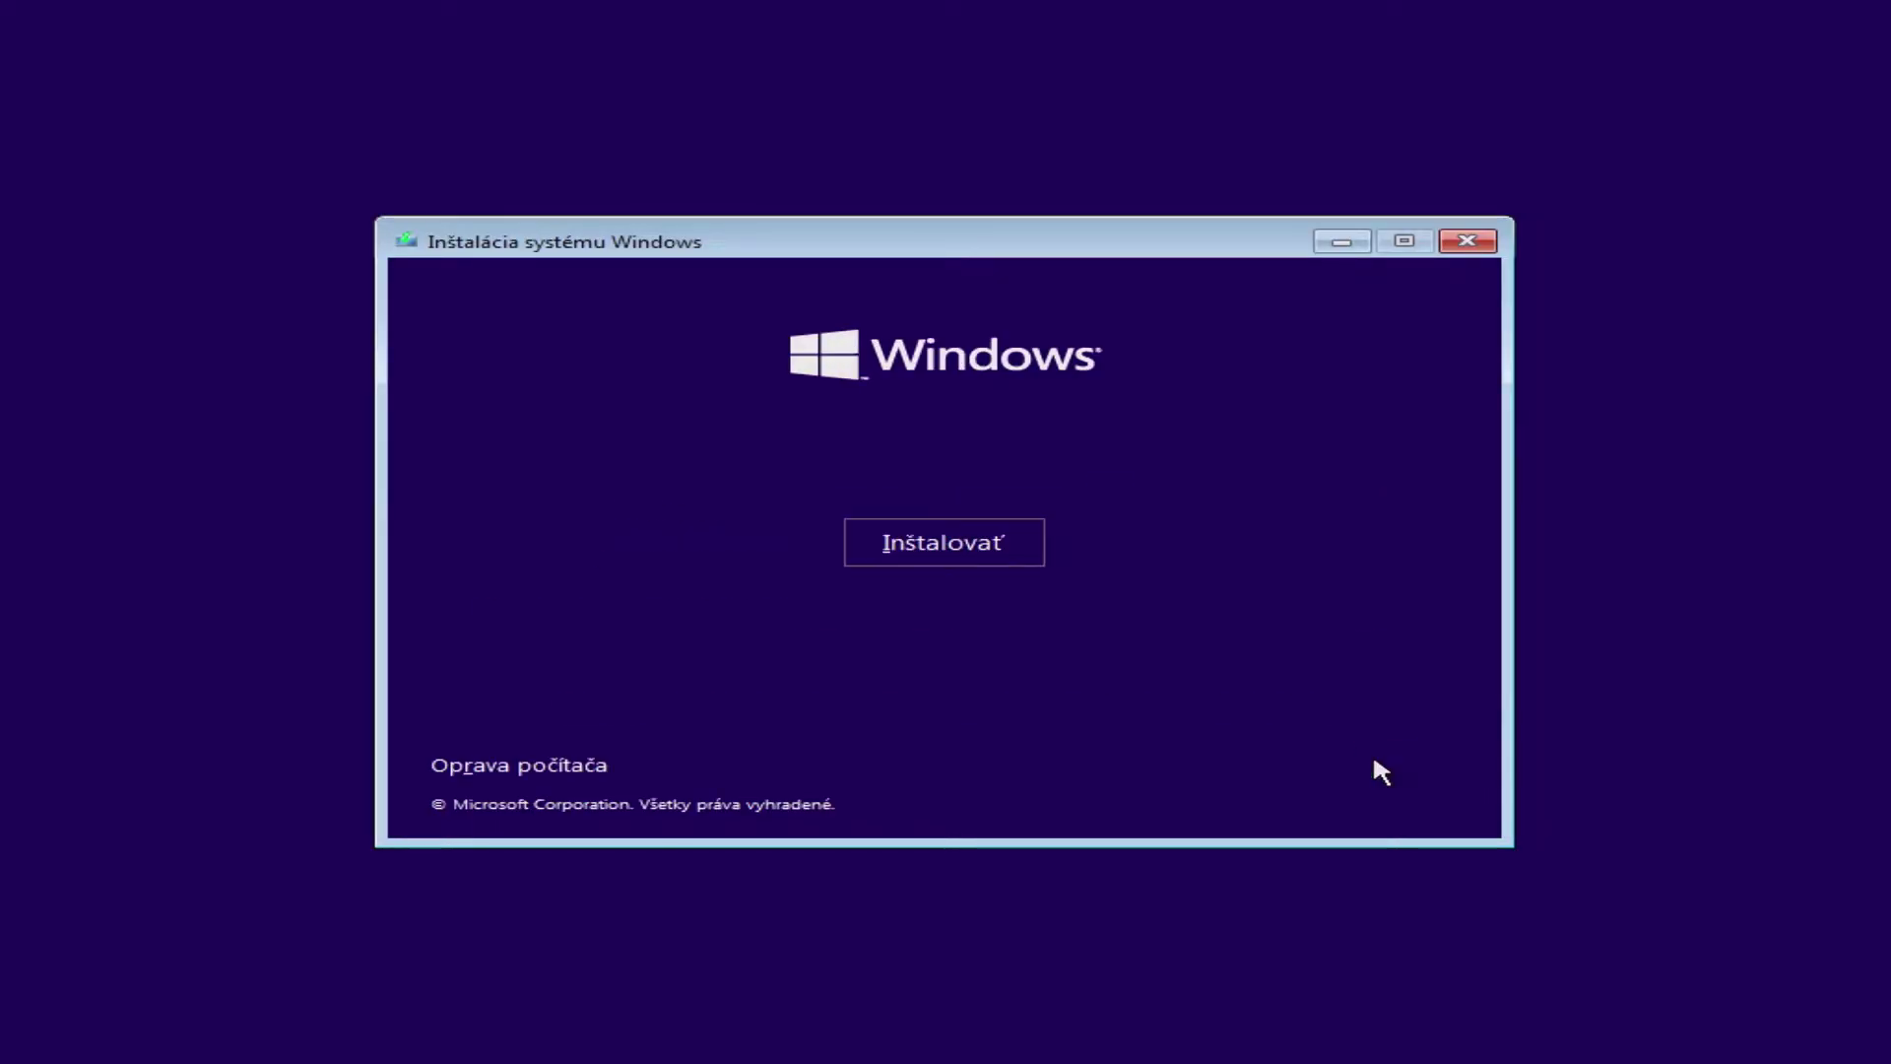
click(978, 547)
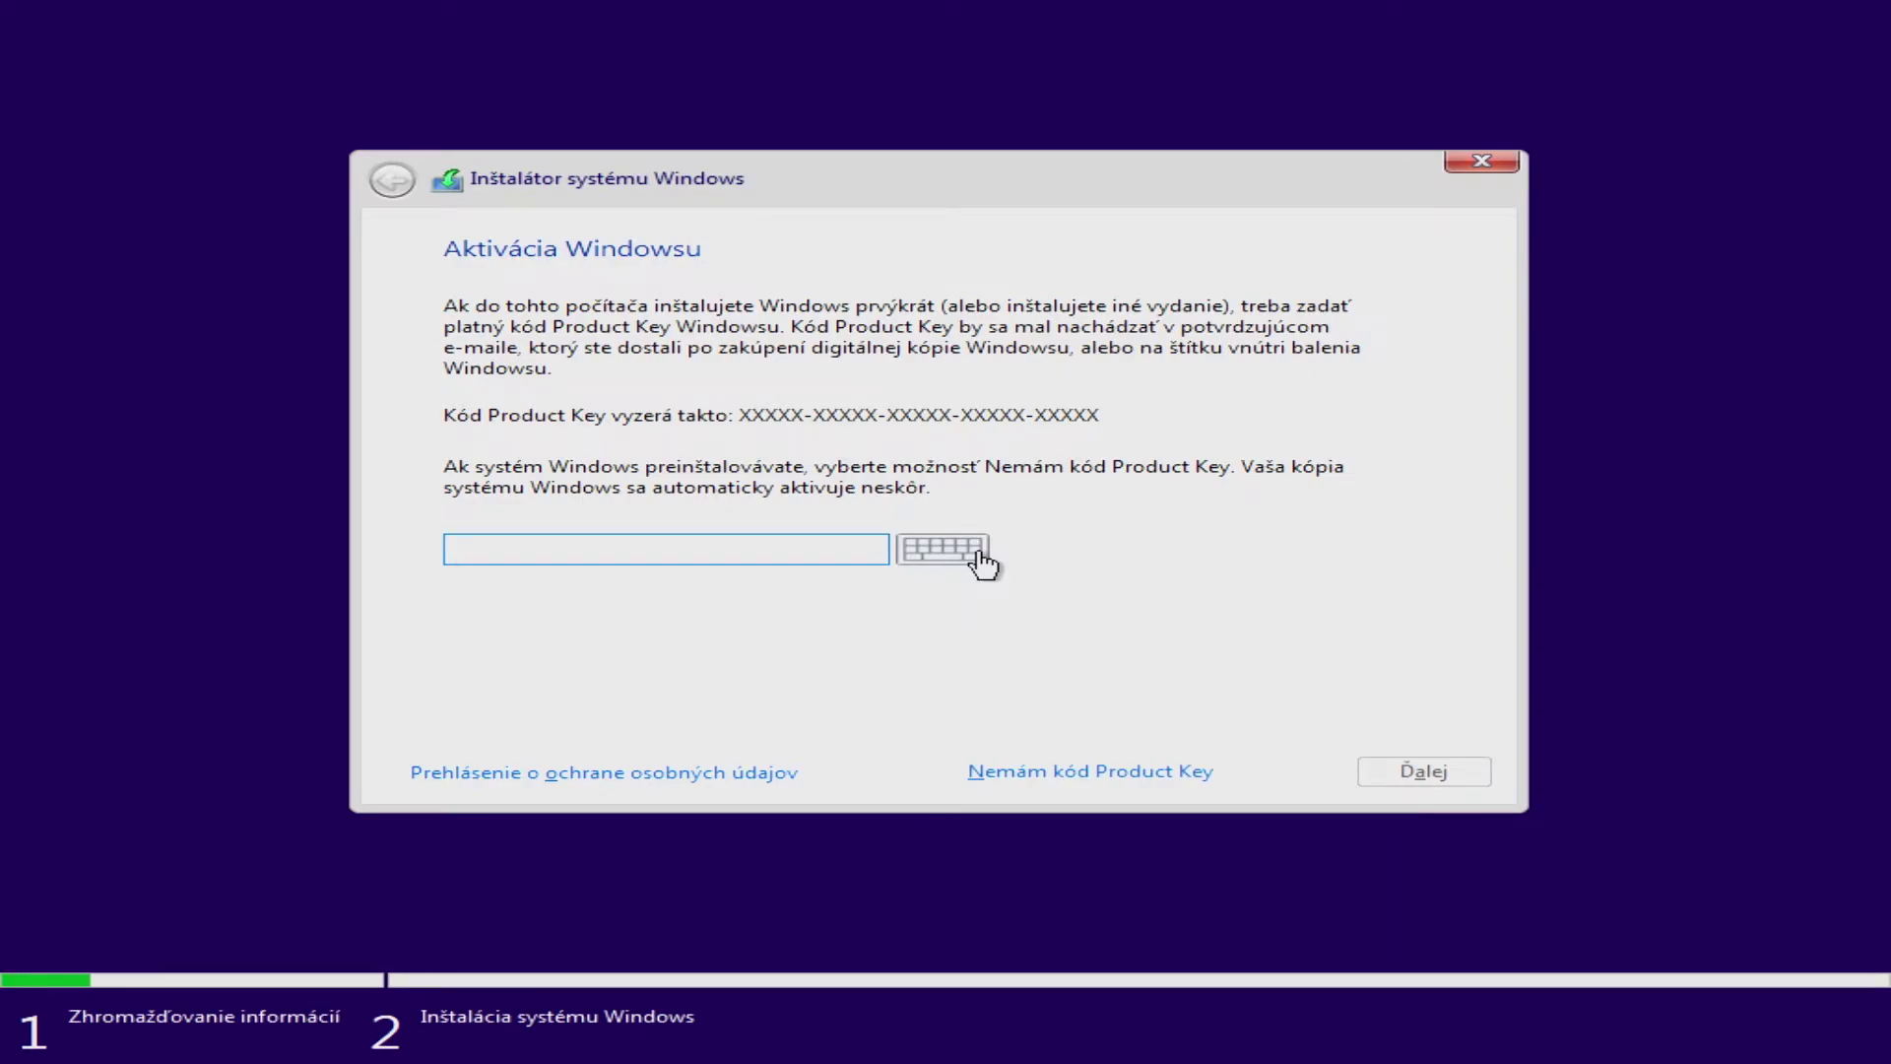
Step: Skip entering a product key and choose Windows 10 Pro as the edition to install
click(1049, 770)
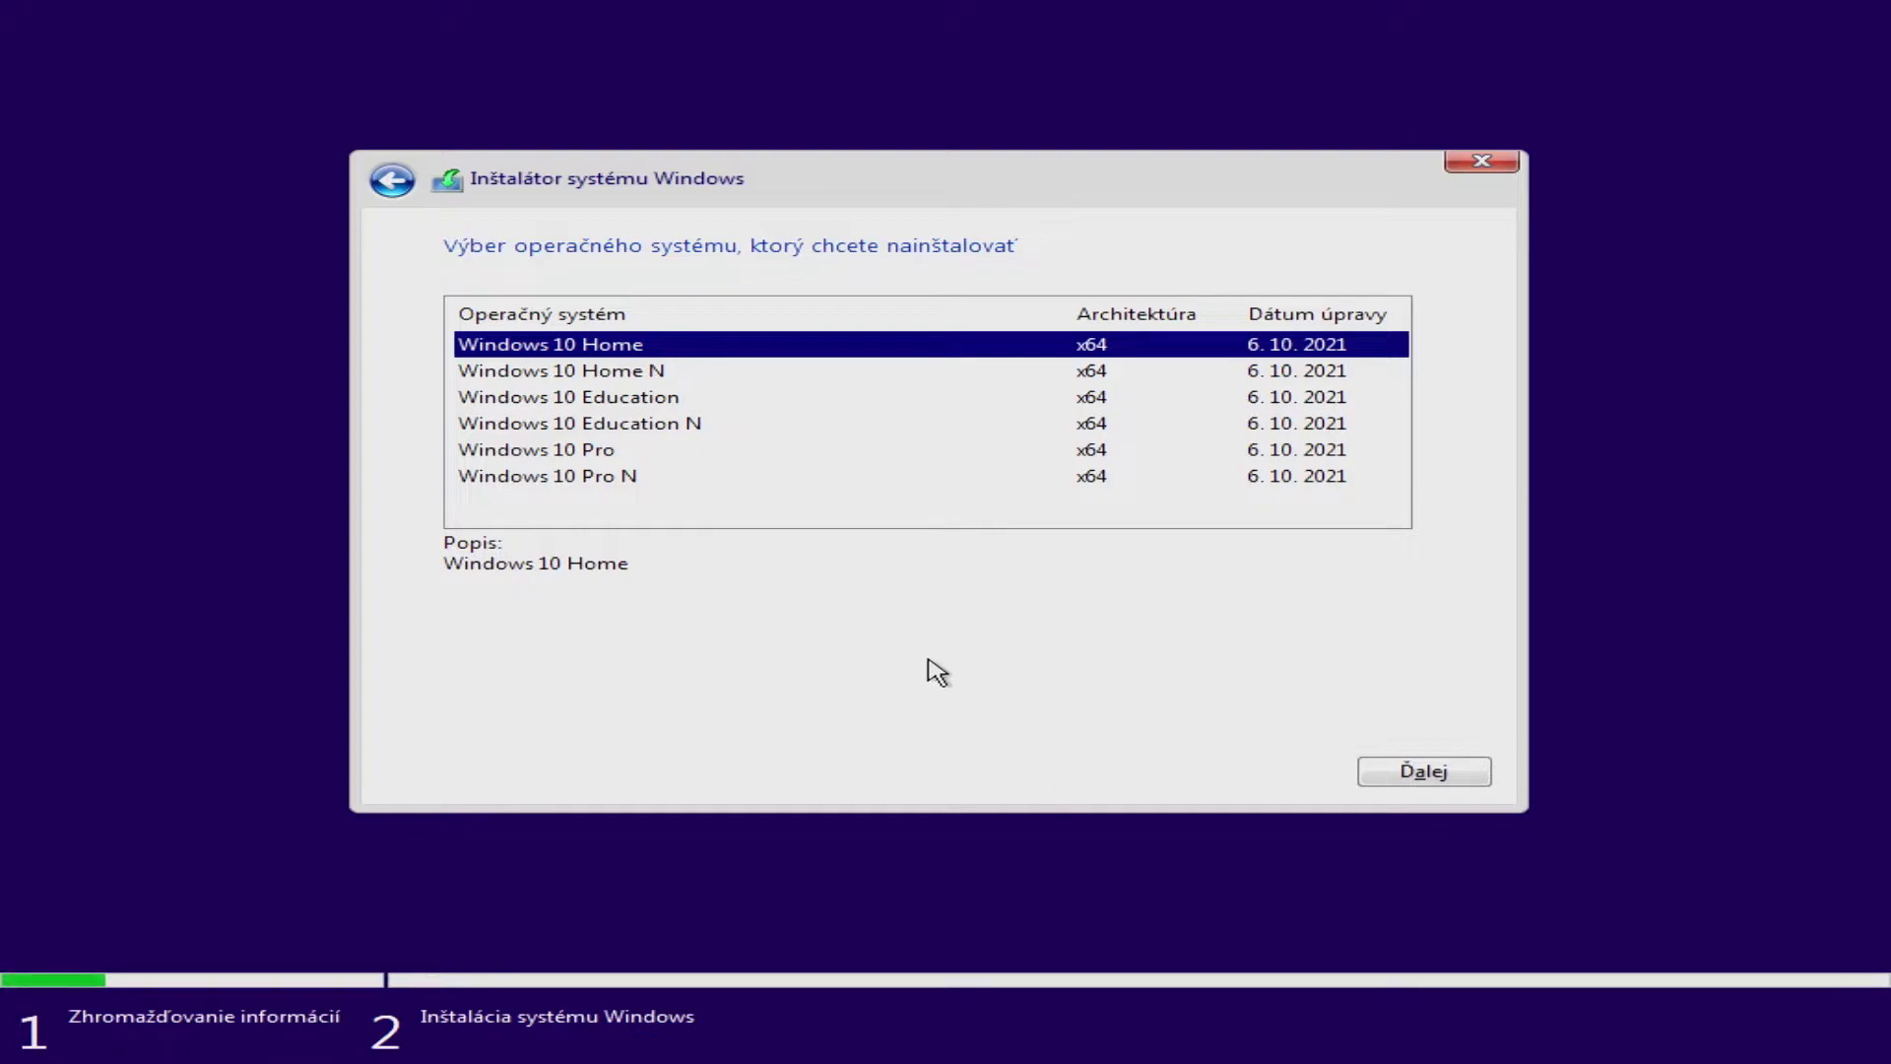
click(603, 455)
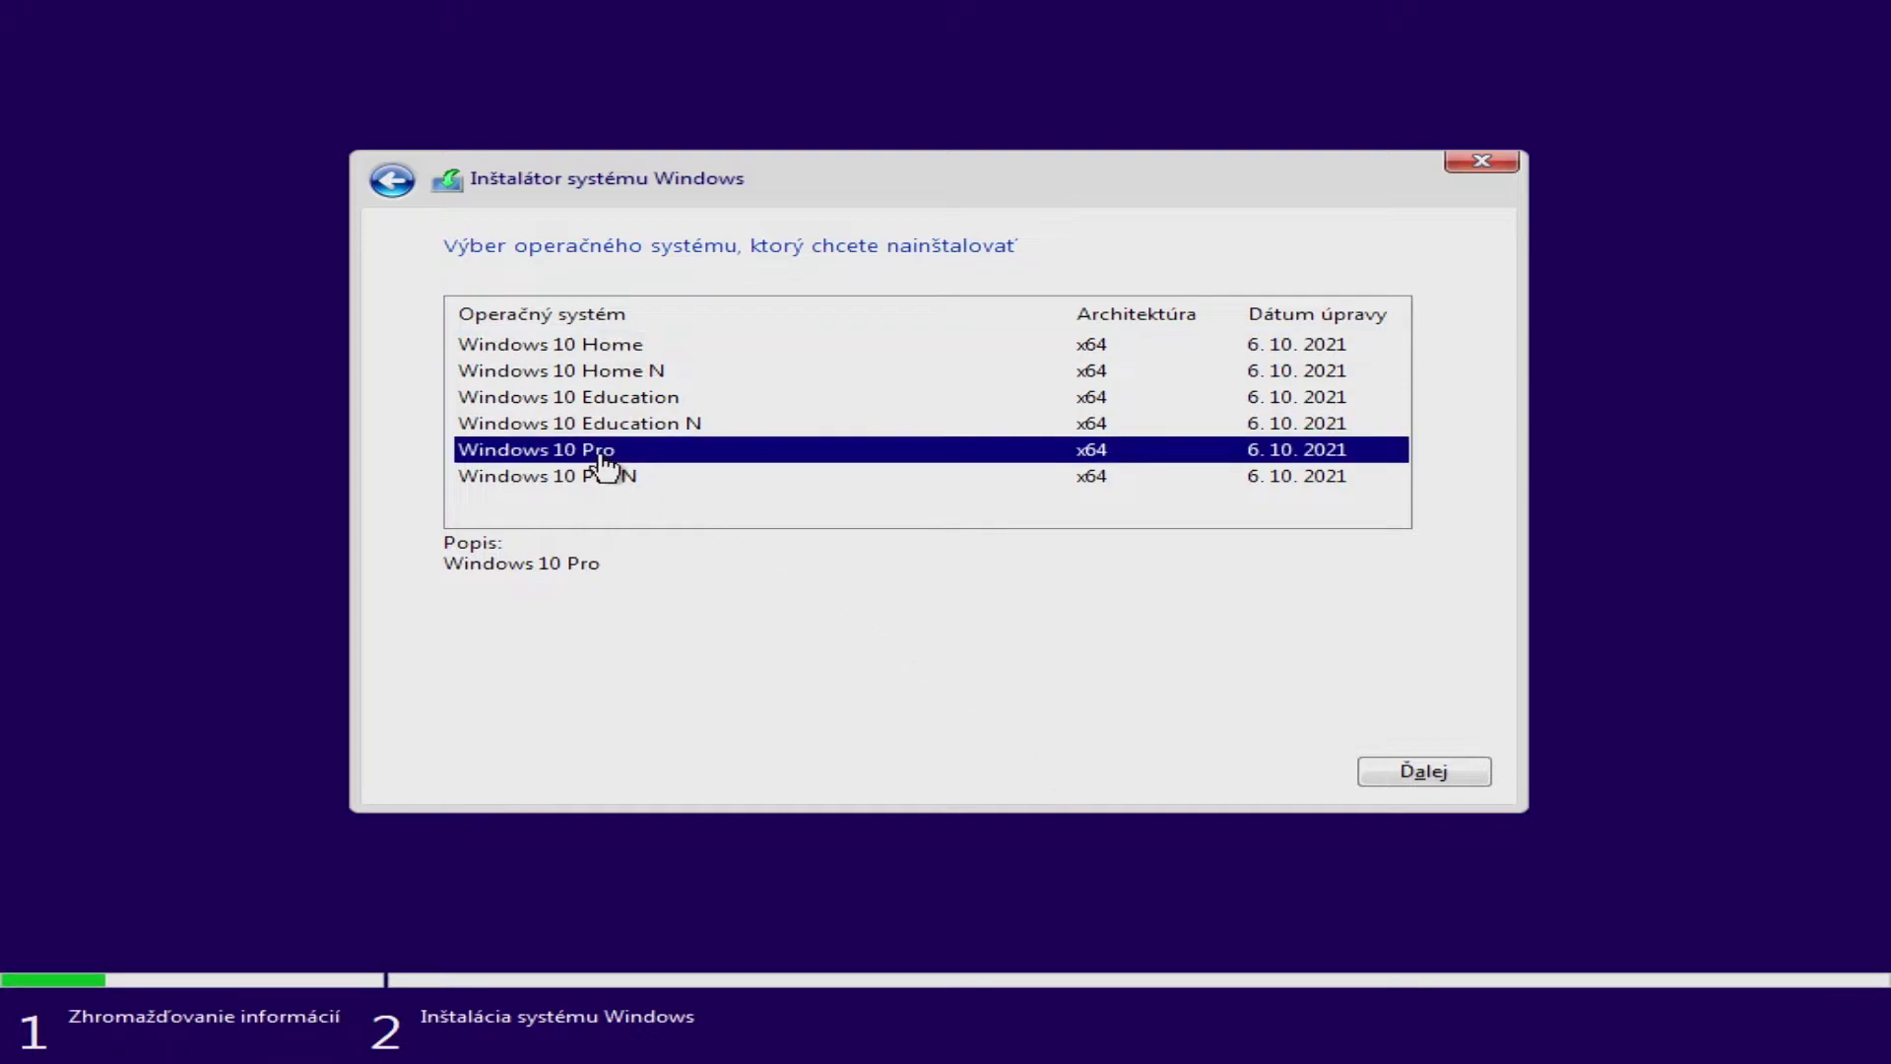
click(1382, 768)
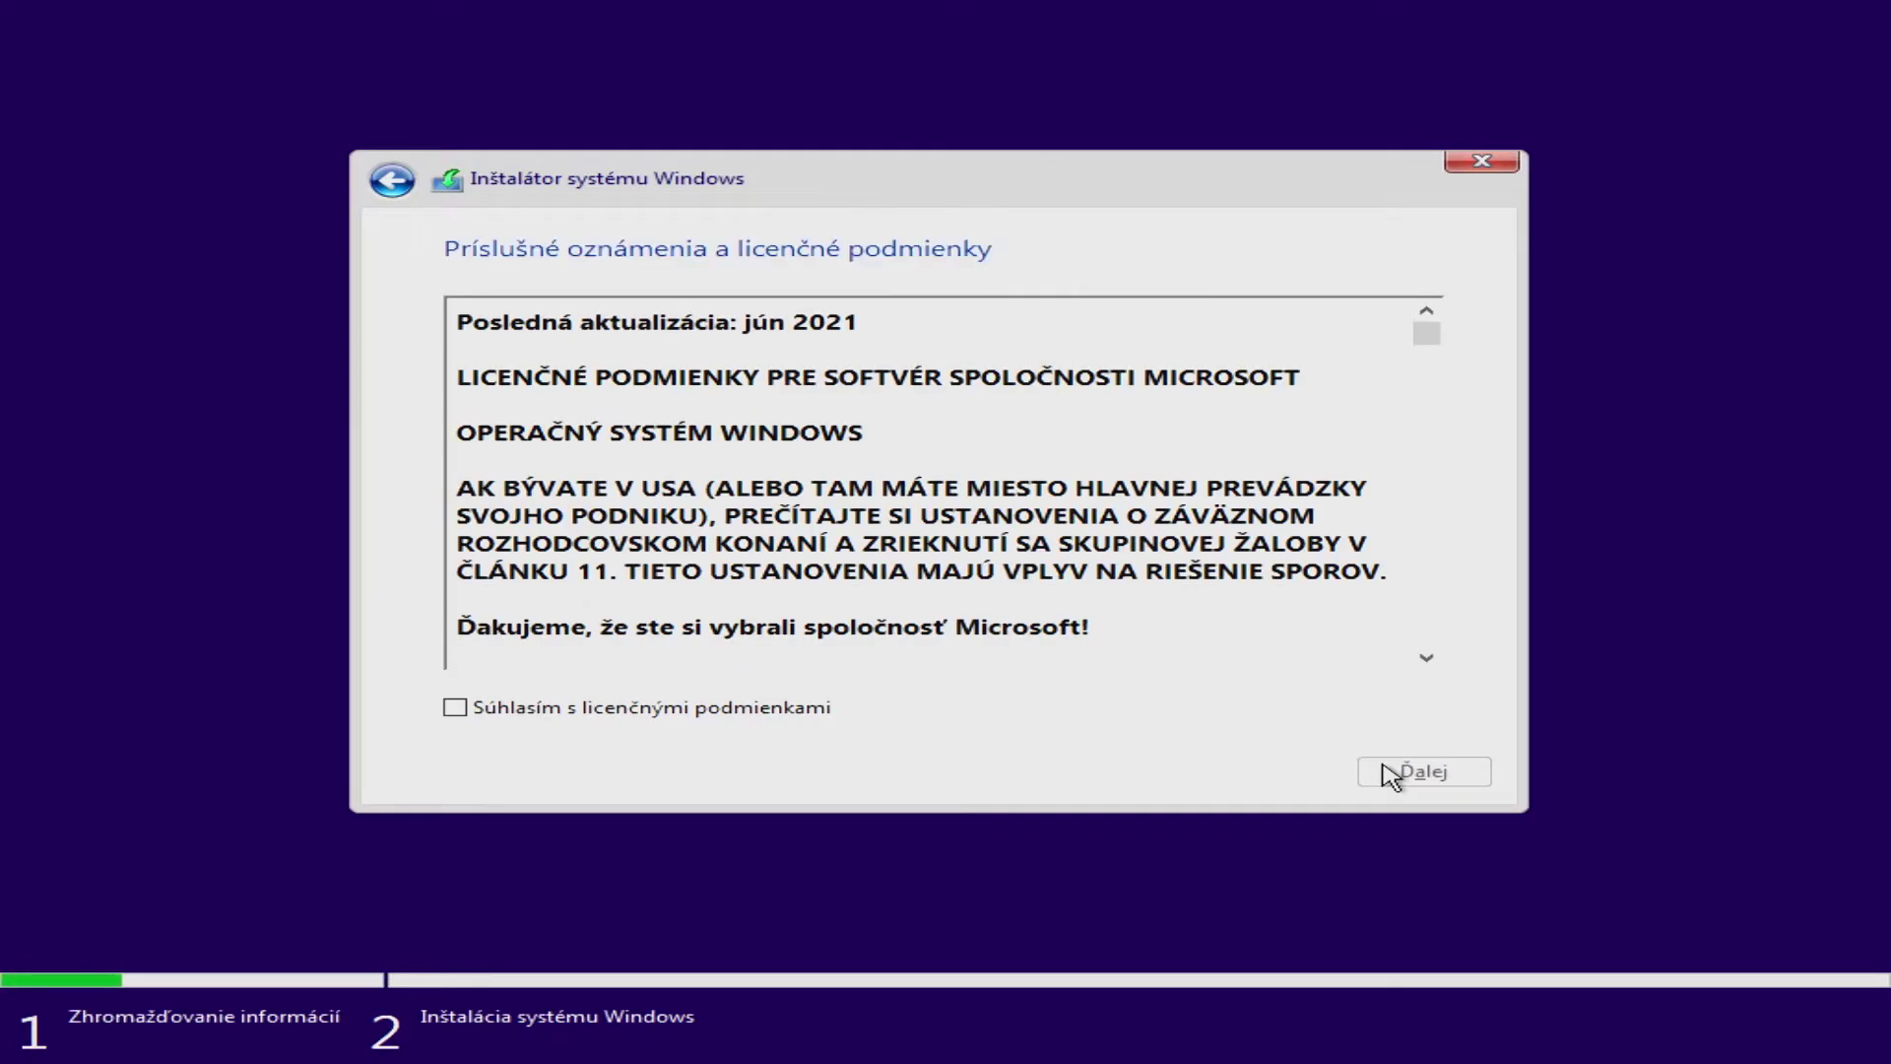
Step: Accept the licence terms and choose the custom installation type (Vlastná)
click(778, 709)
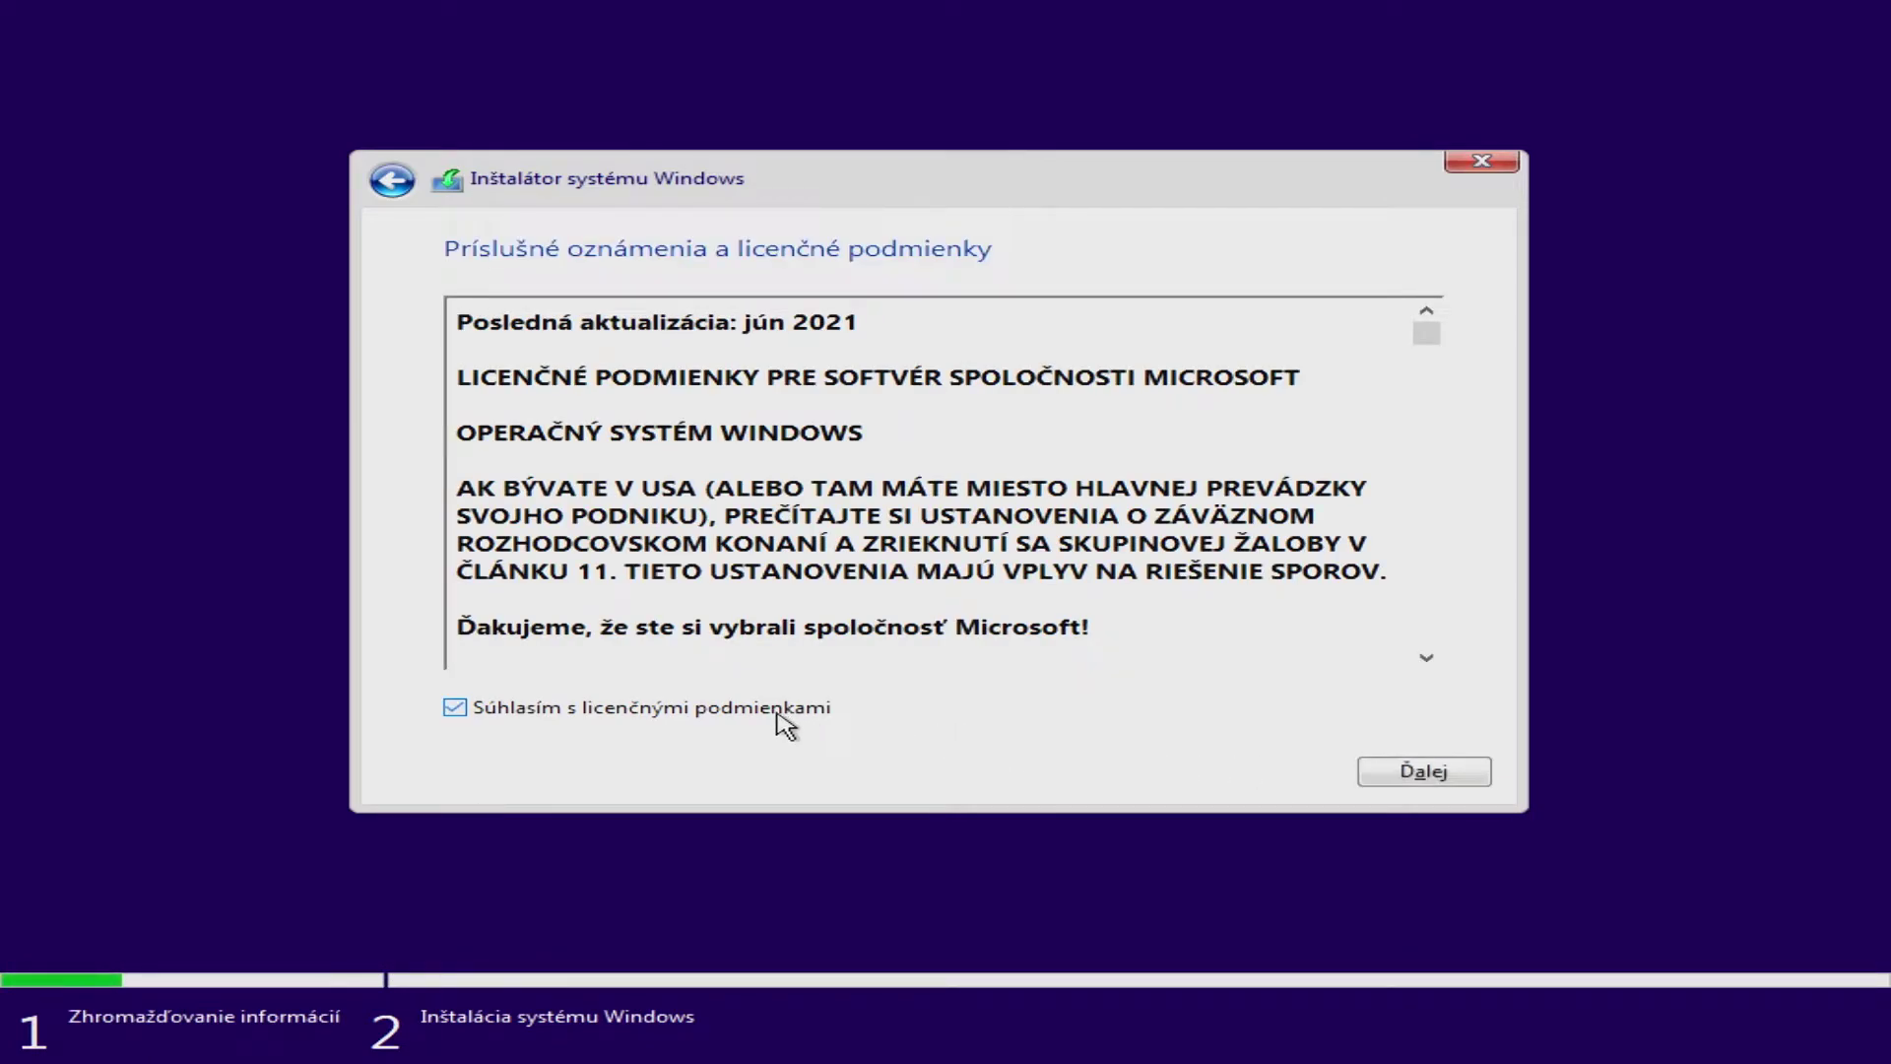
click(1382, 773)
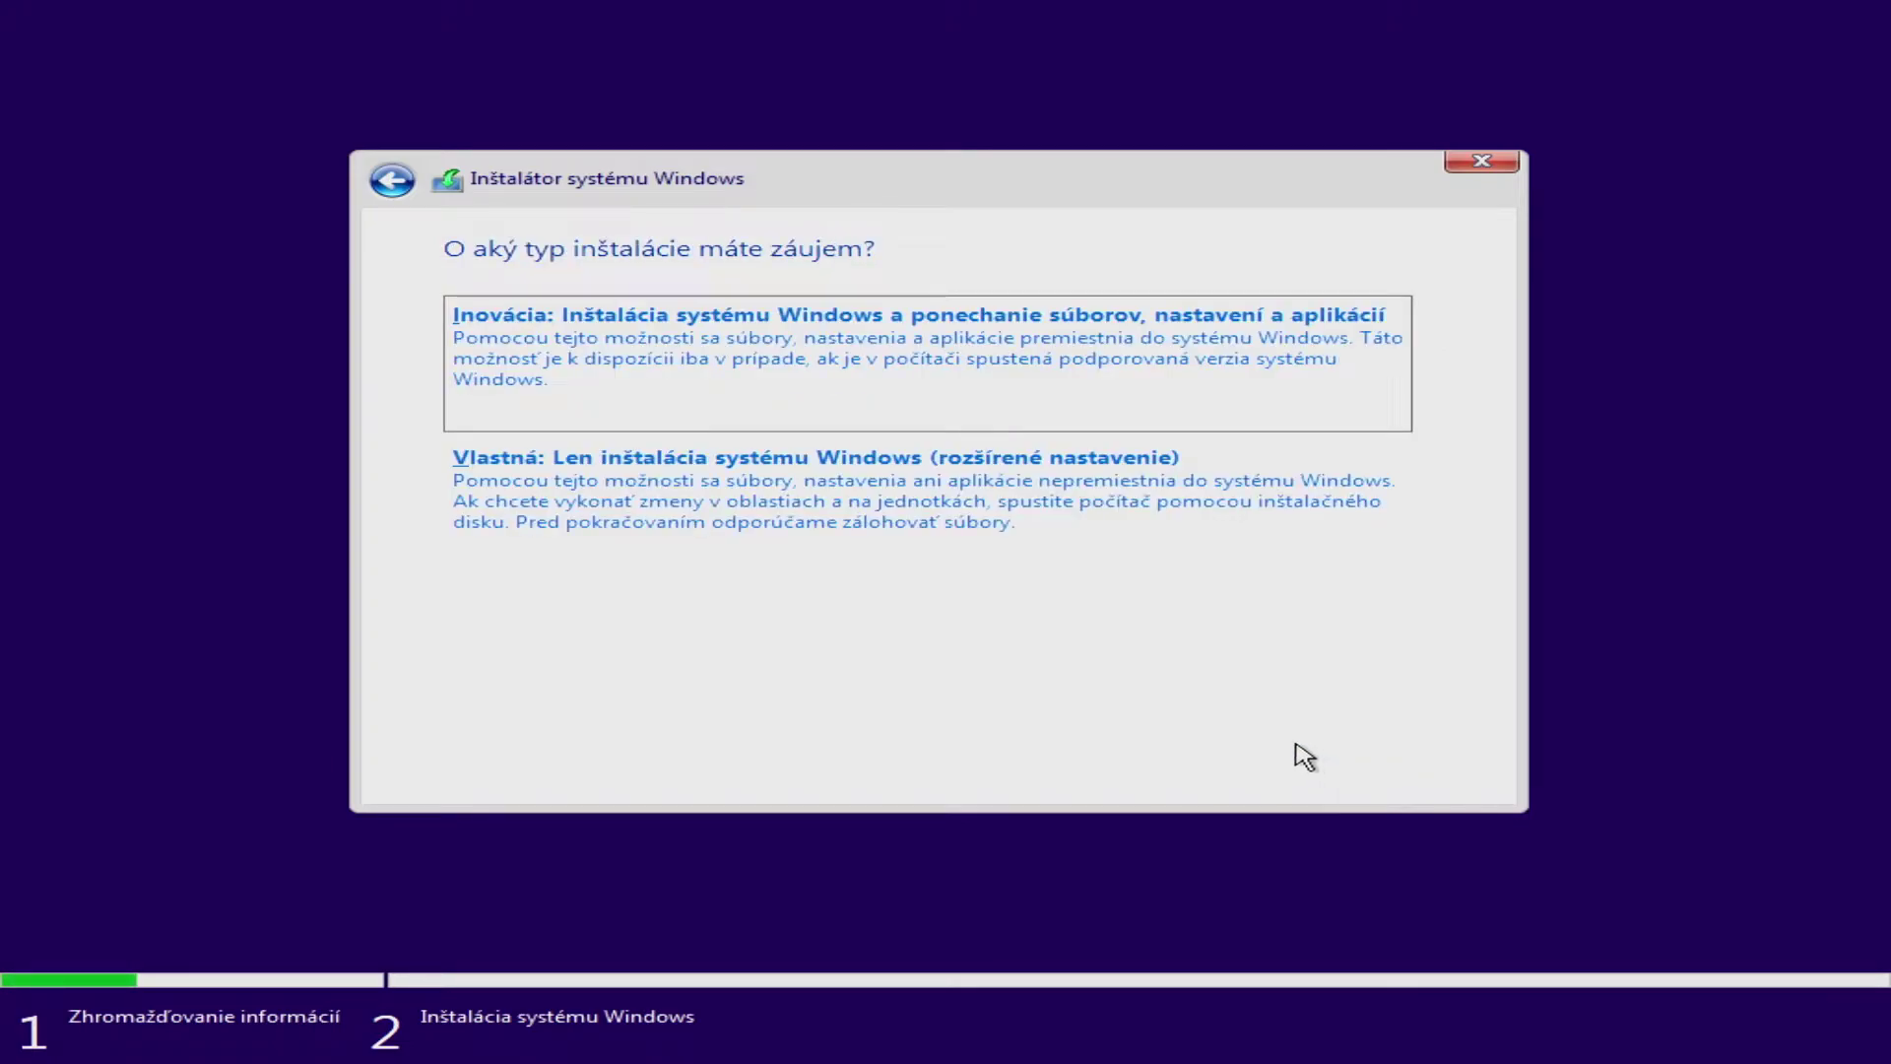
click(1092, 512)
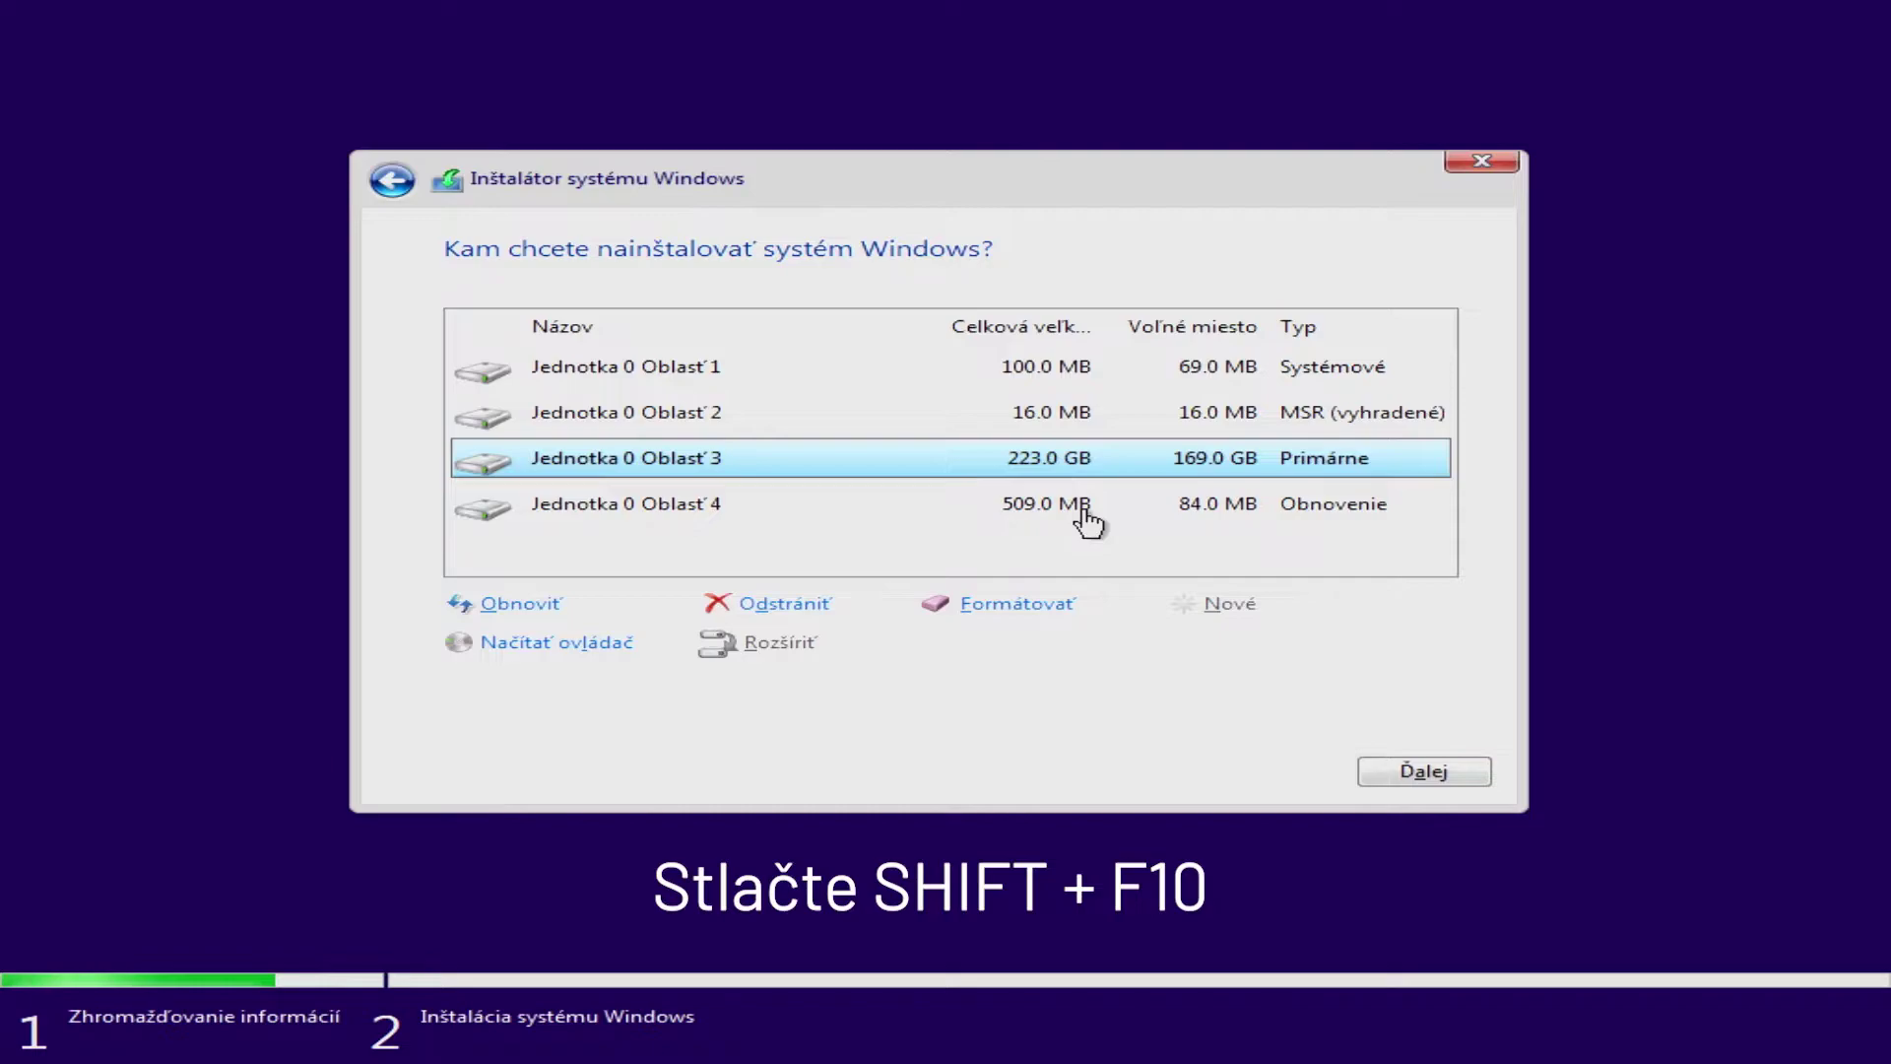
Step: Open a command prompt over the installer, start diskpart and list the disks
key(shift+F10)
text(diskpart)
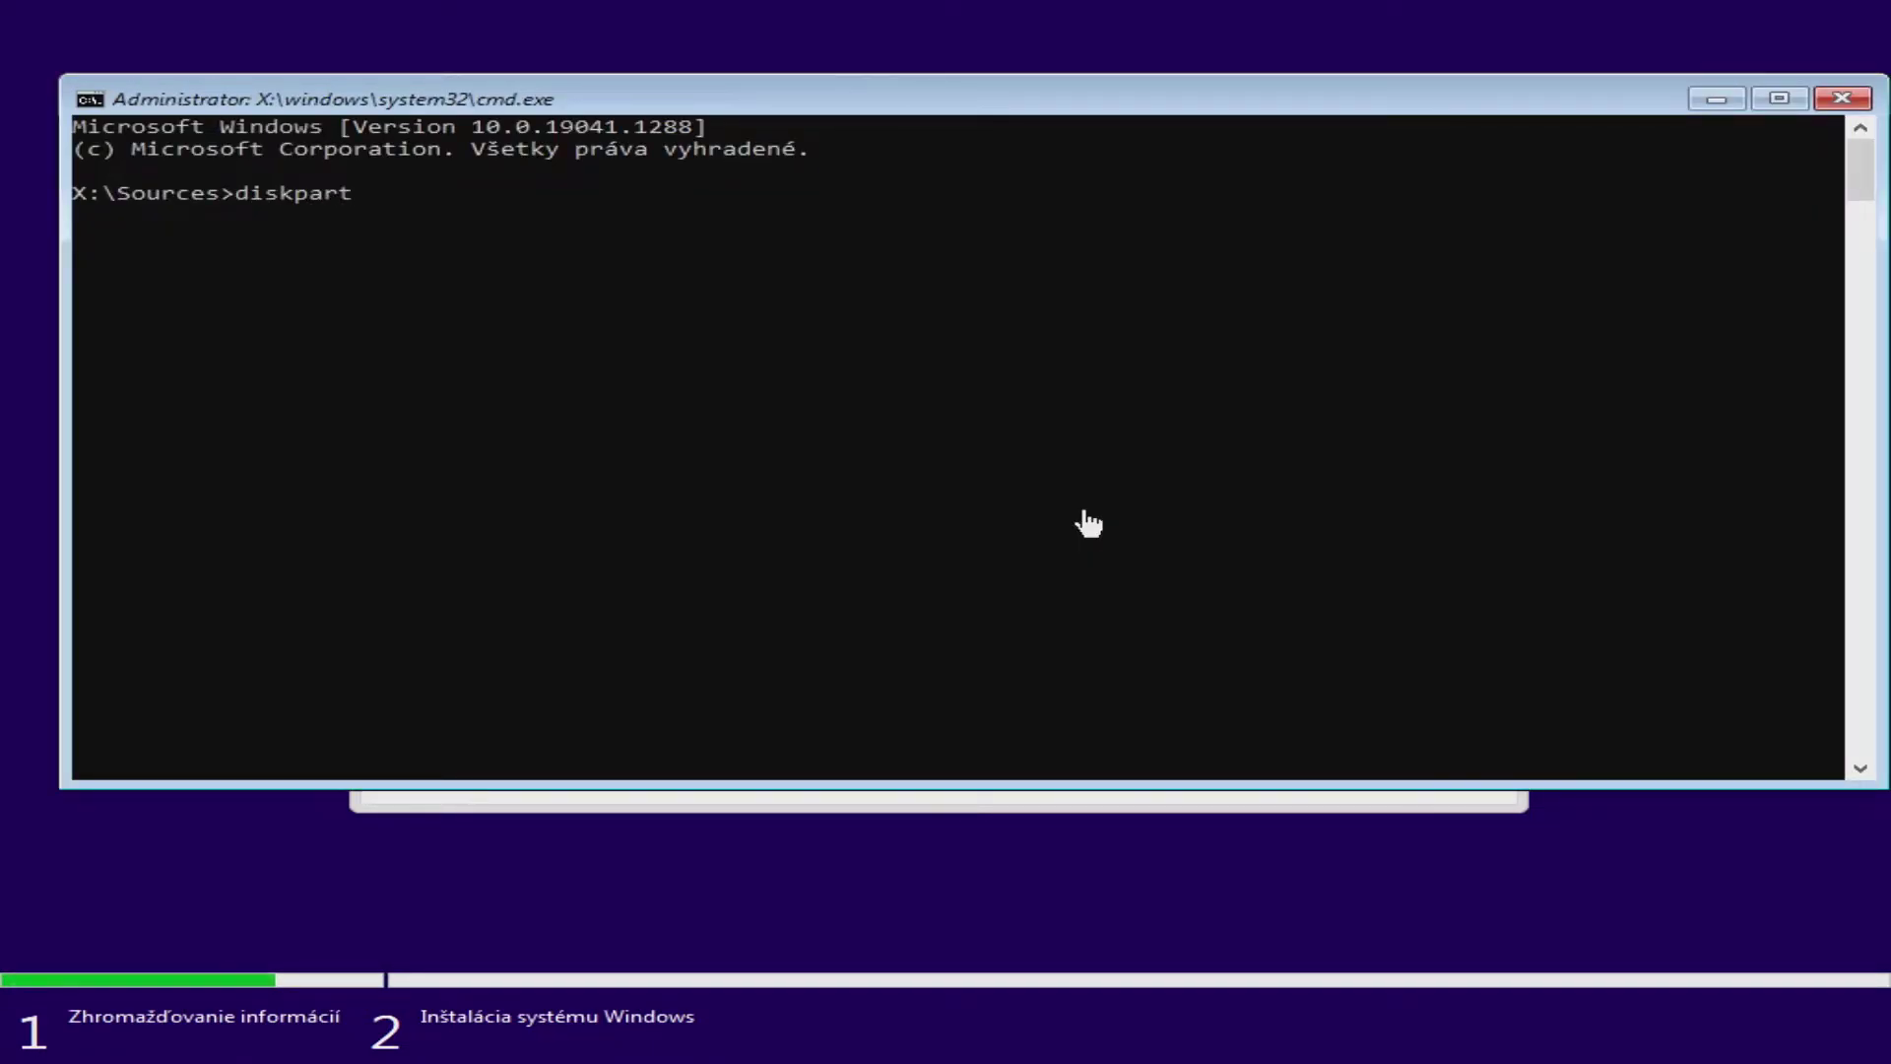
text(l)
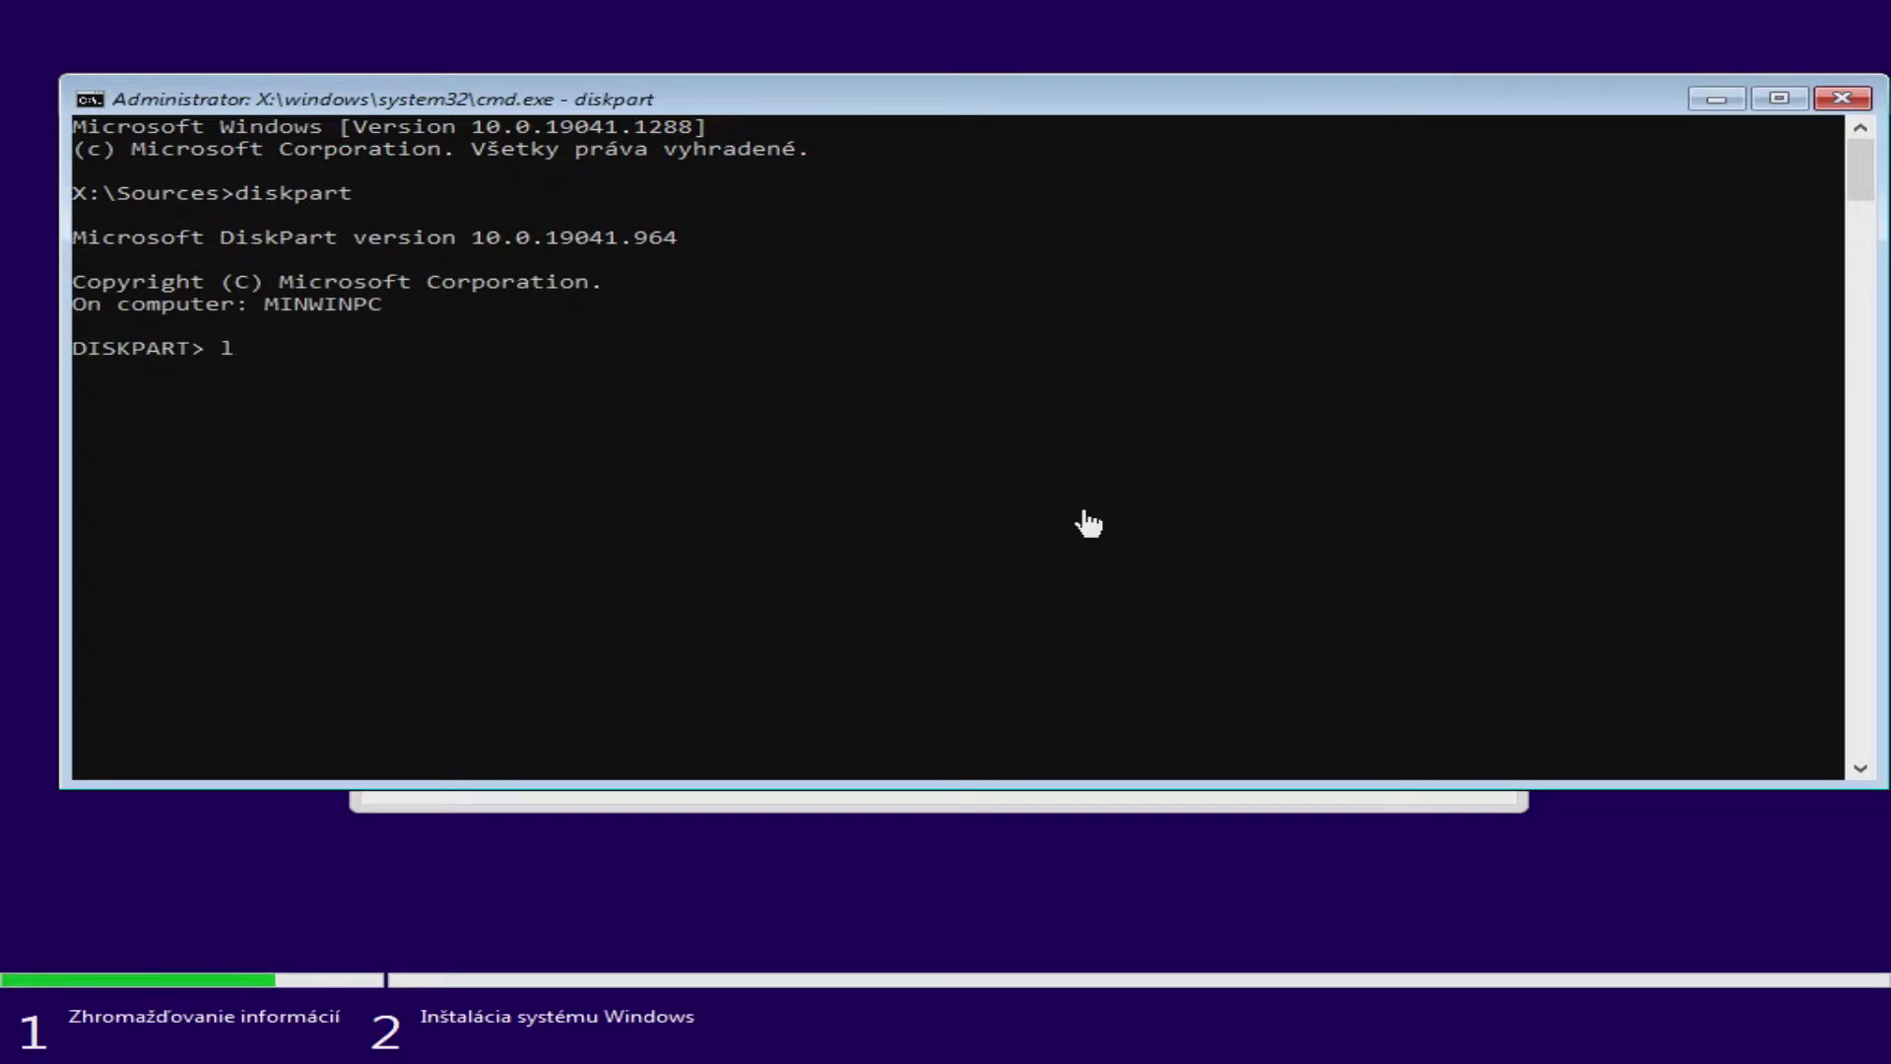
text(ist disk)
key(Return)
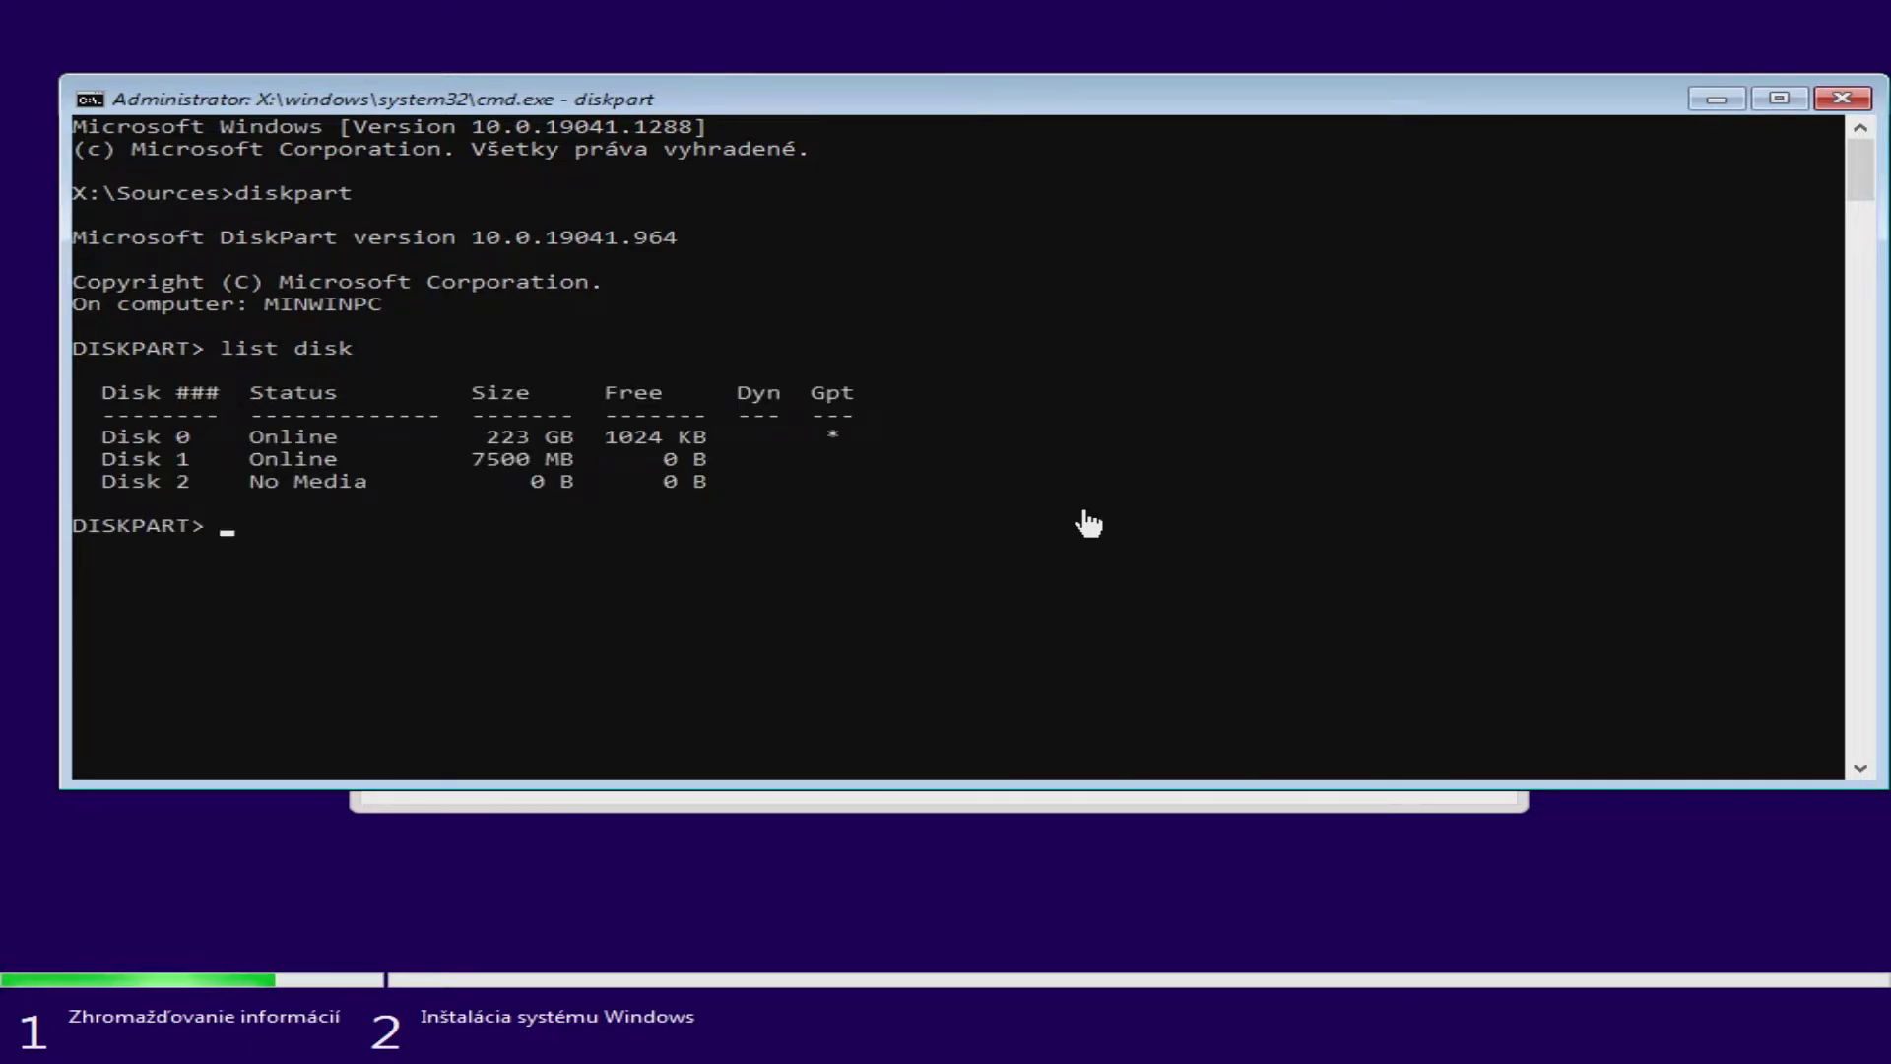
Step: Select disk 0 and wipe it with the clean command, exiting DiskPart and the command prompt when done
text(sele)
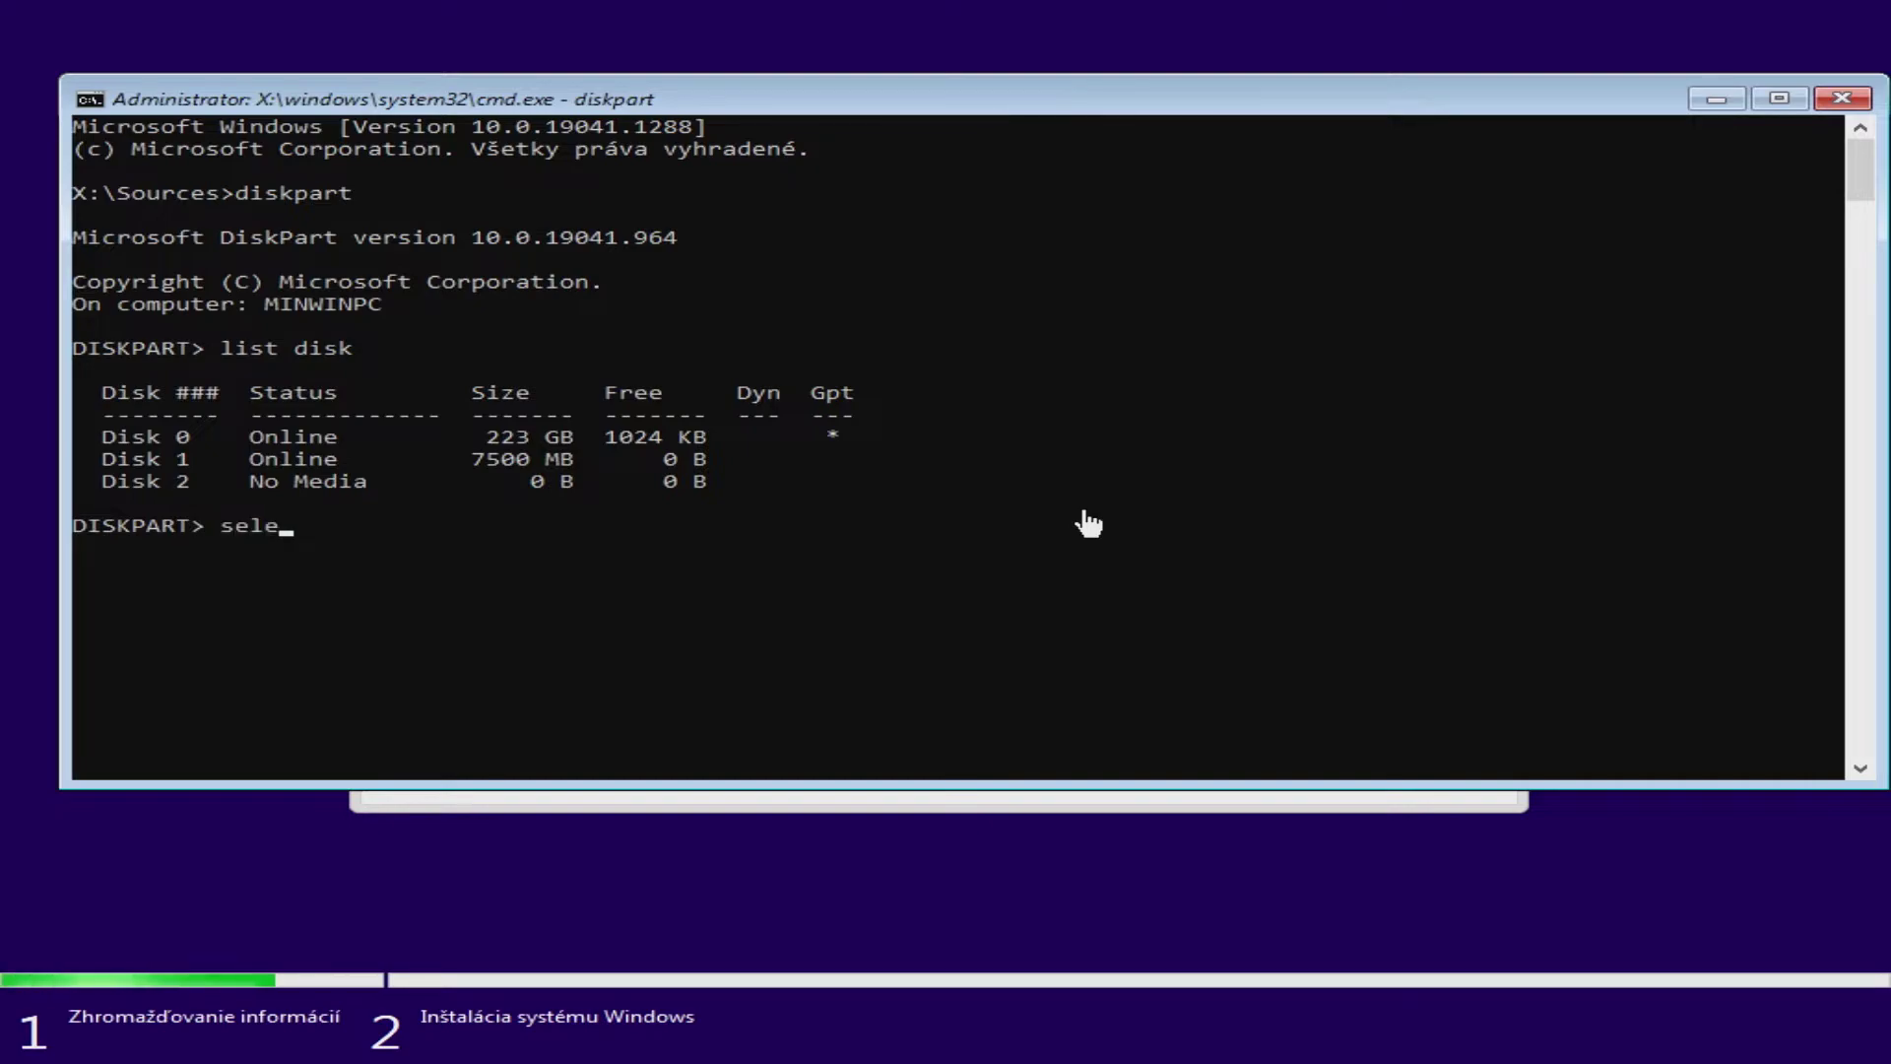
text(ct disk)
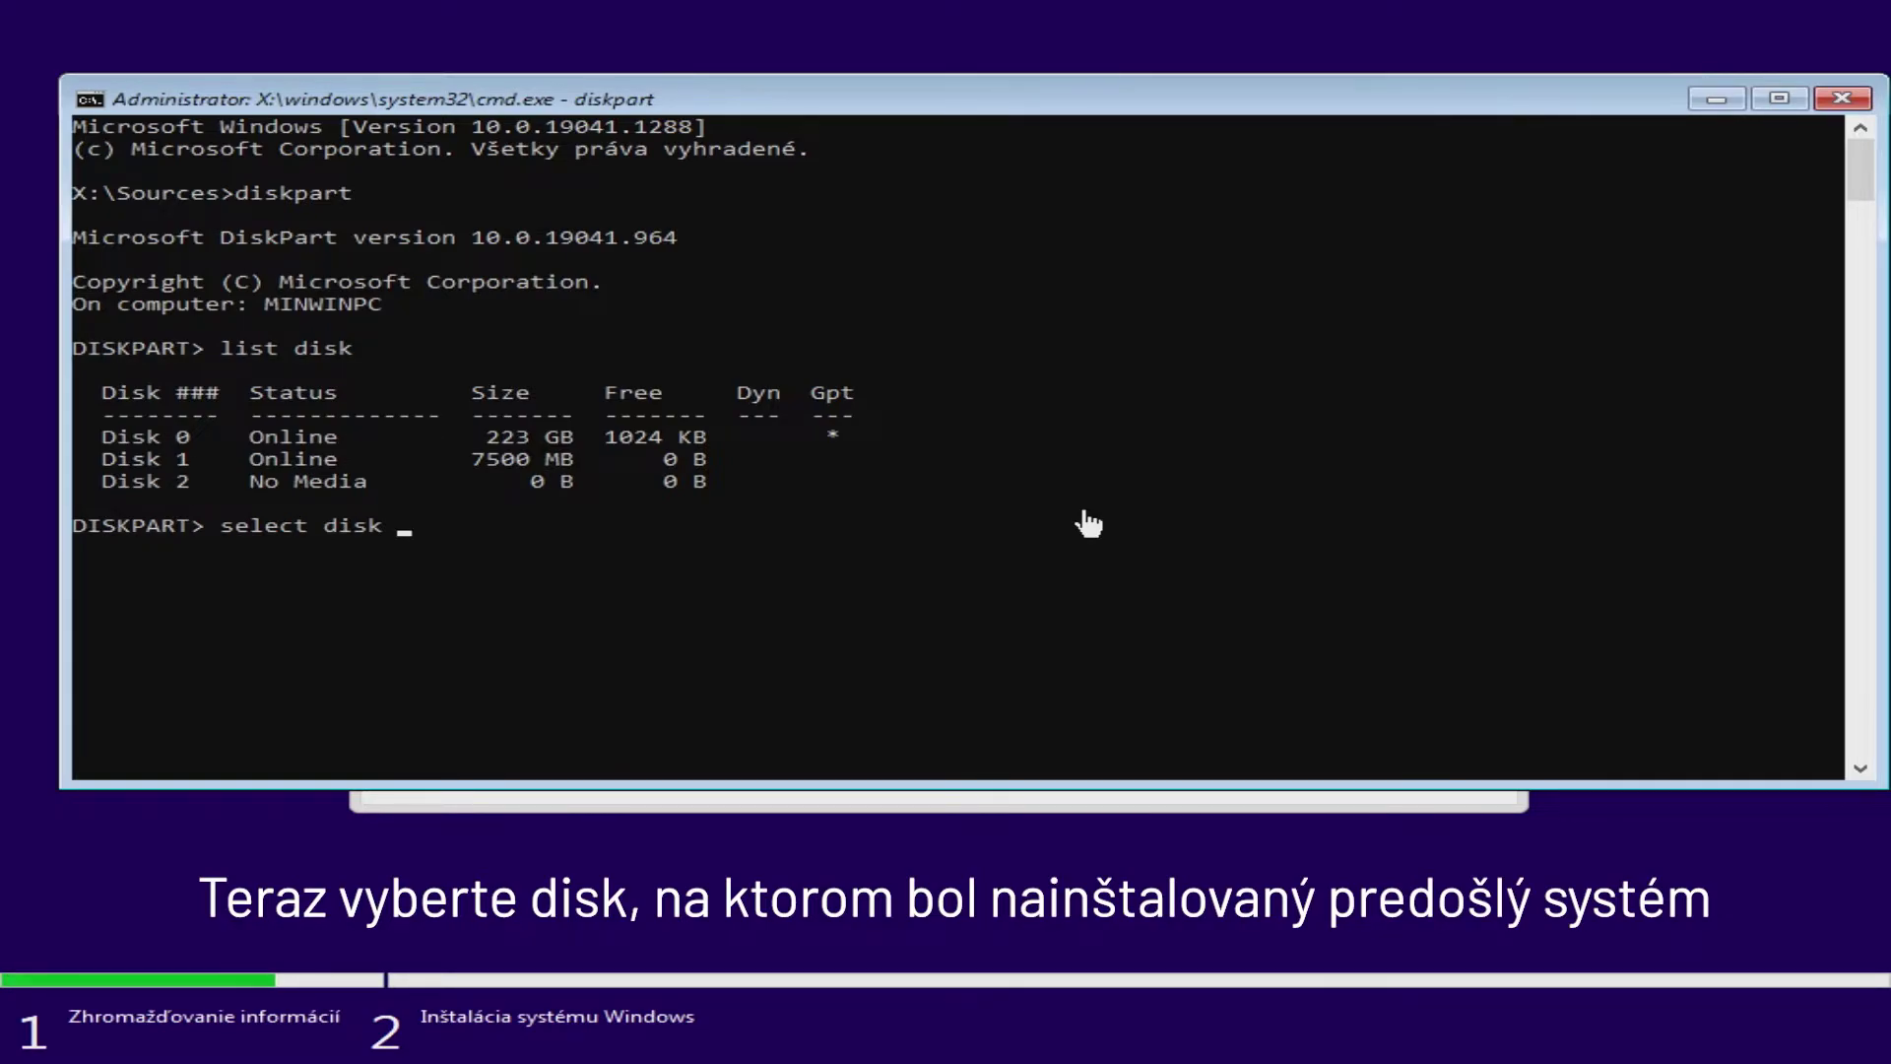
text(0)
key(Return)
text(clean)
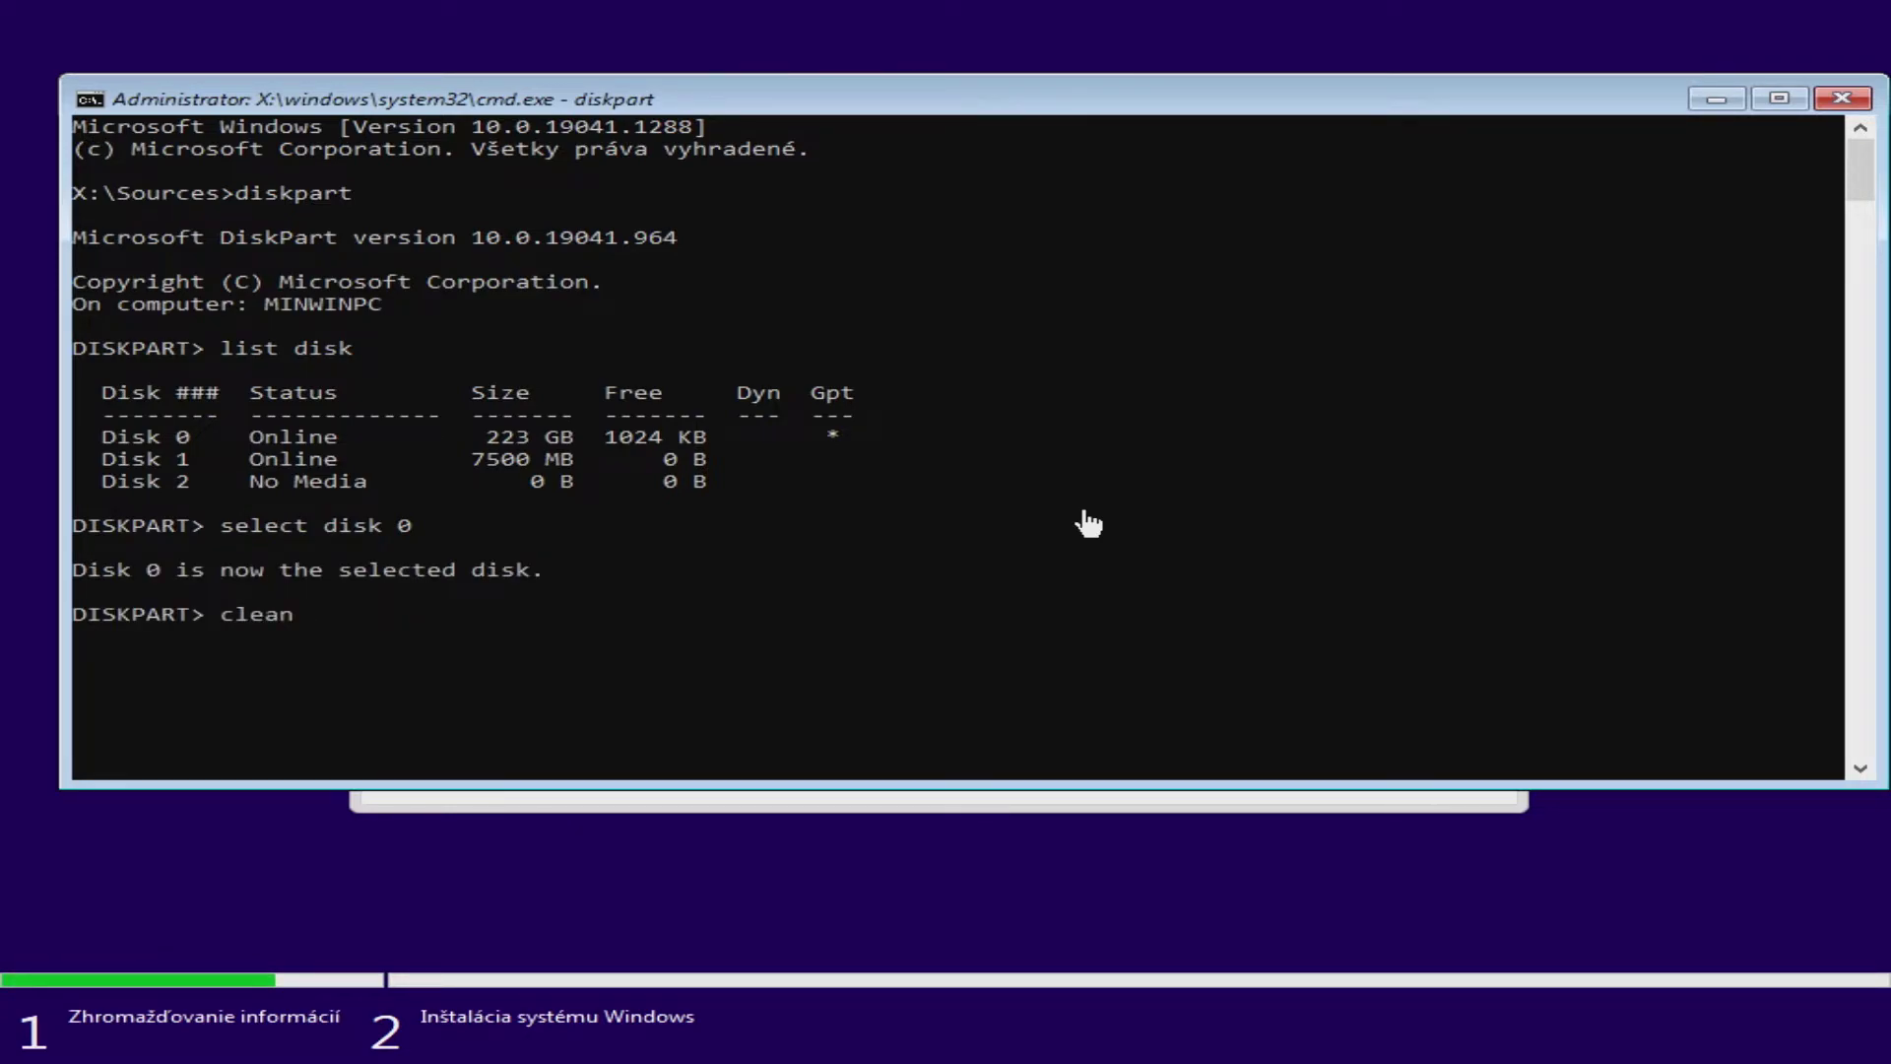
key(Return)
text(exit)
key(Return)
text(exit)
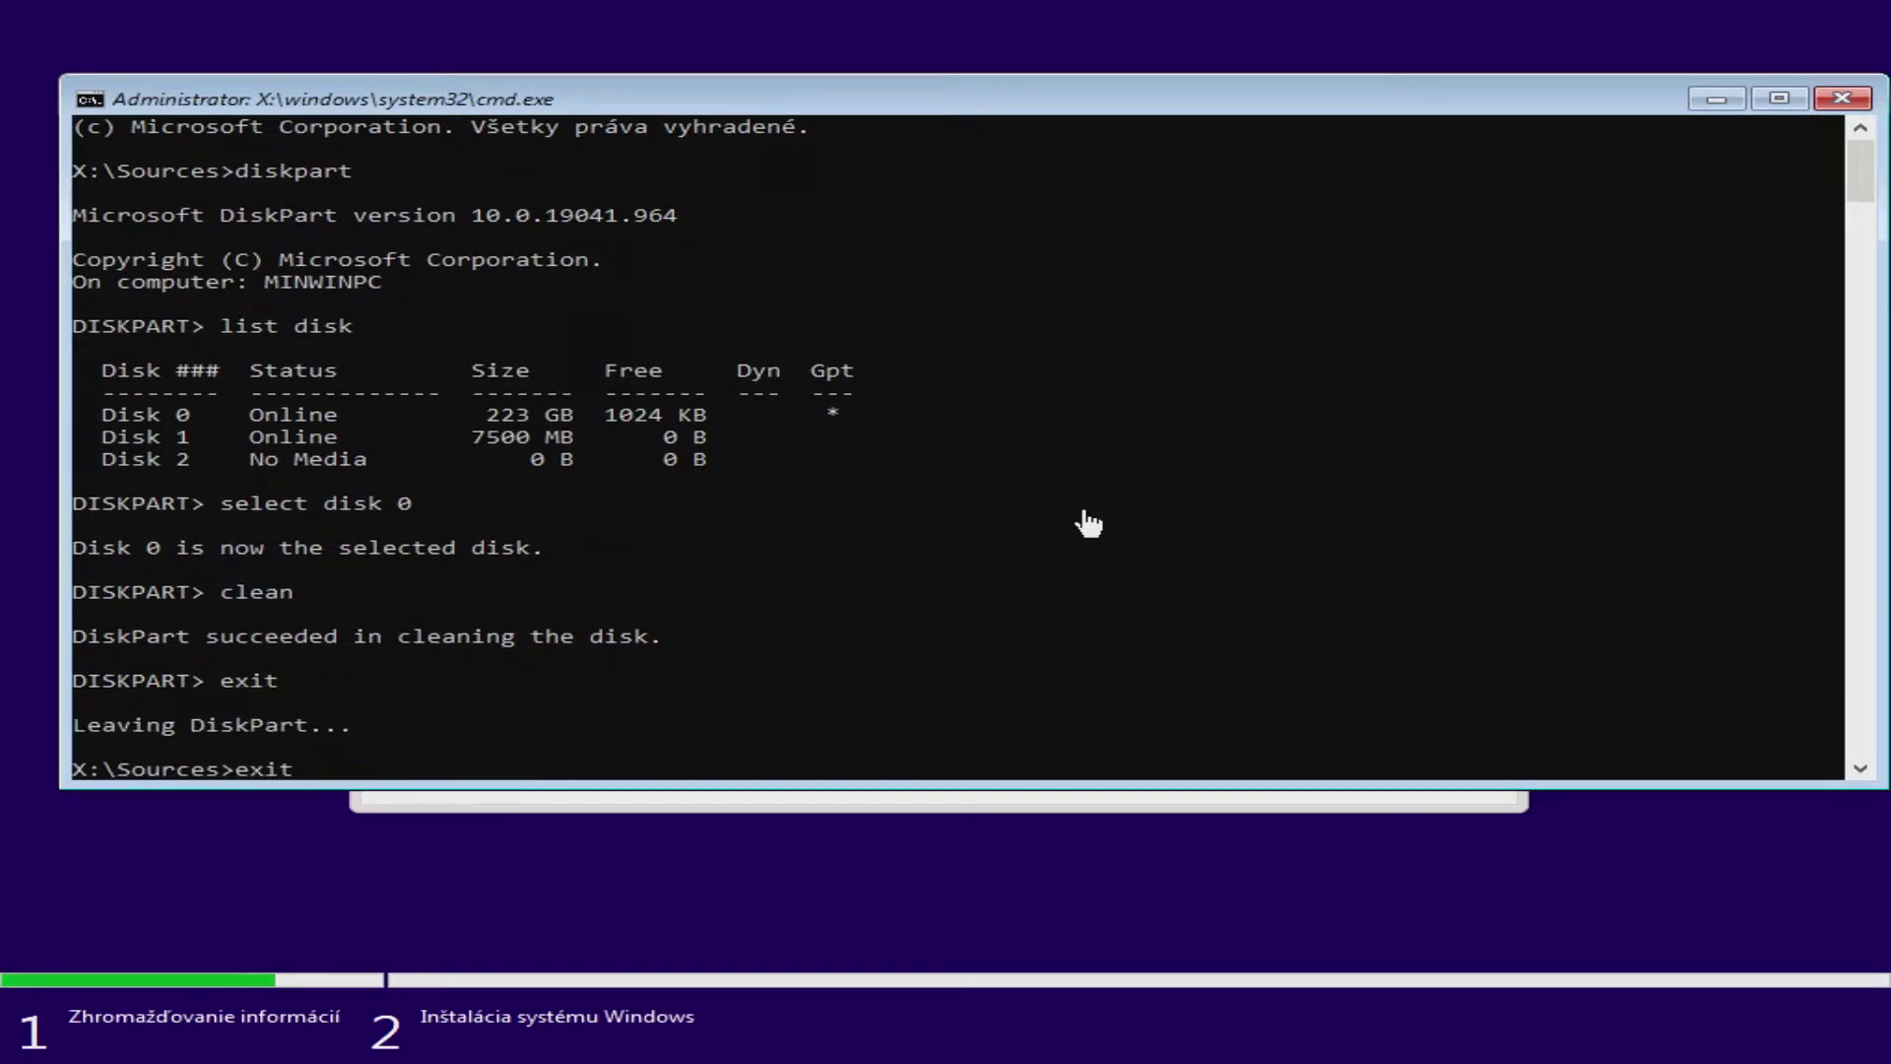
key(Return)
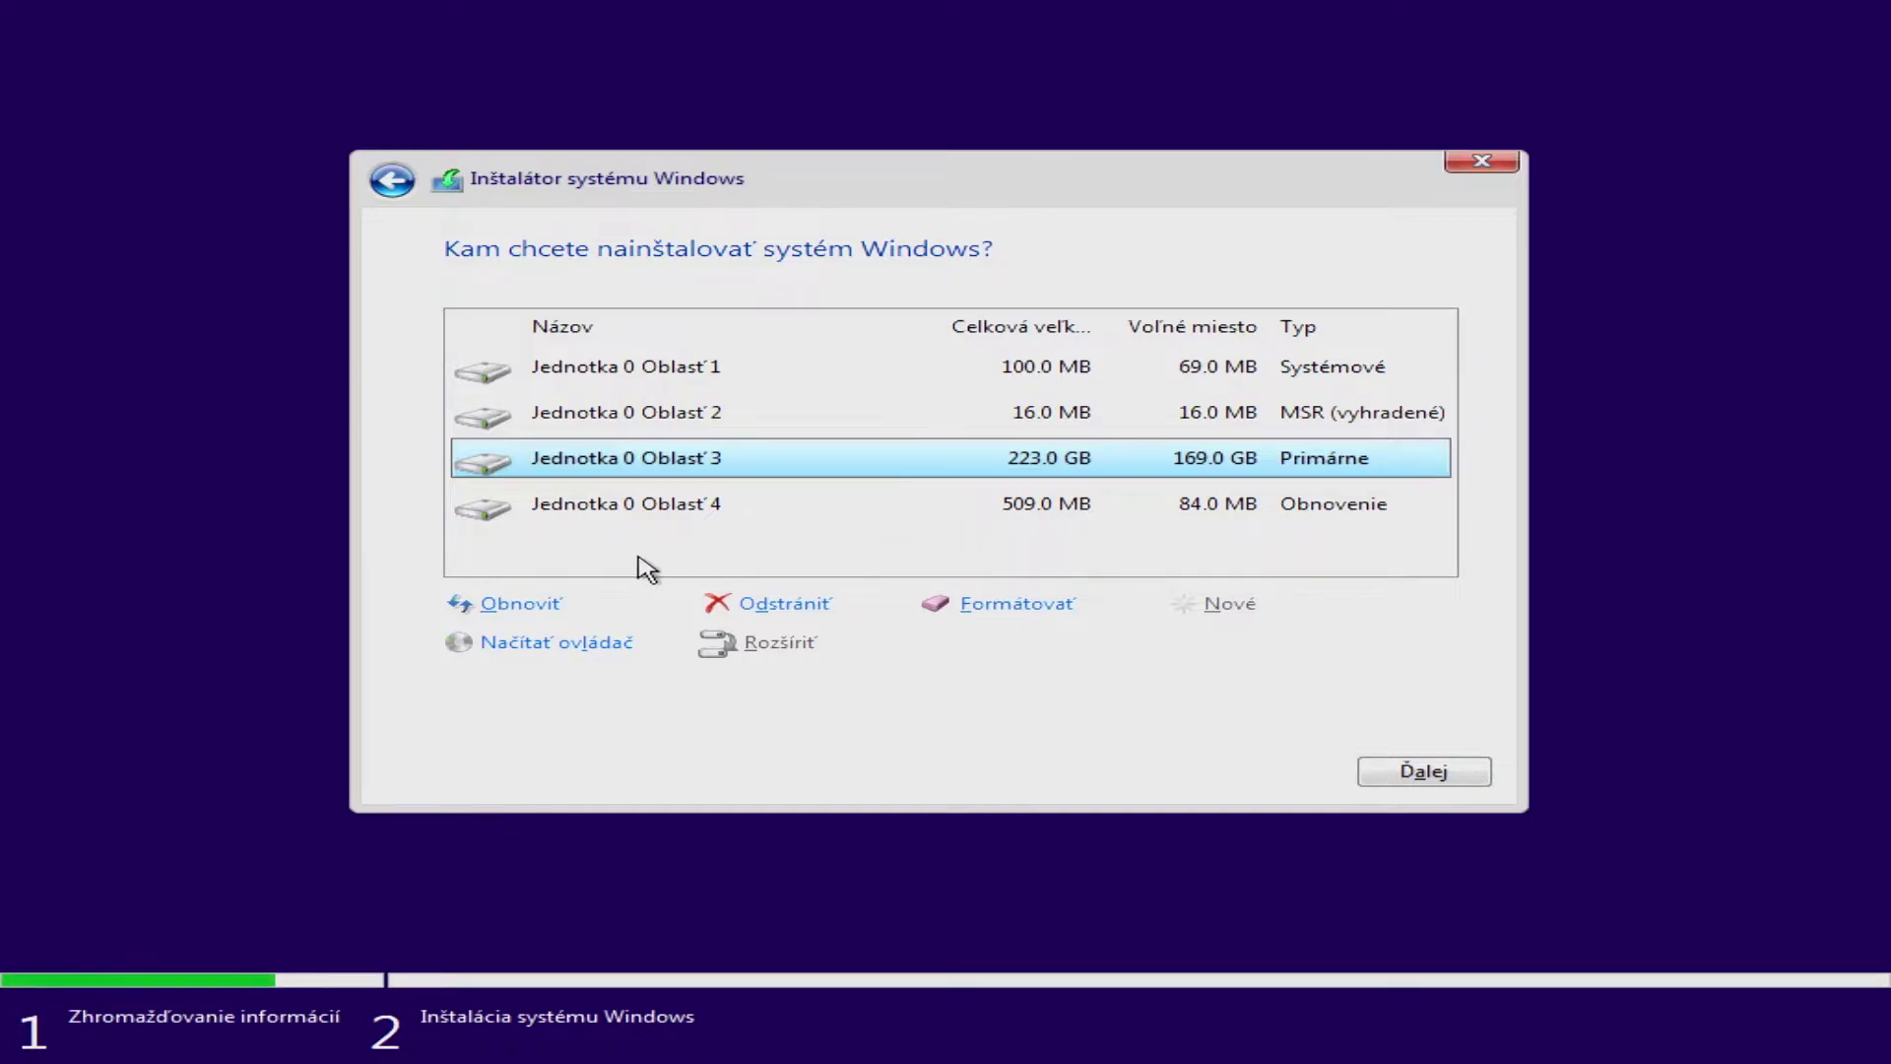
Step: Refresh the drive list and start installing Windows on the unallocated space of drive 0
click(534, 599)
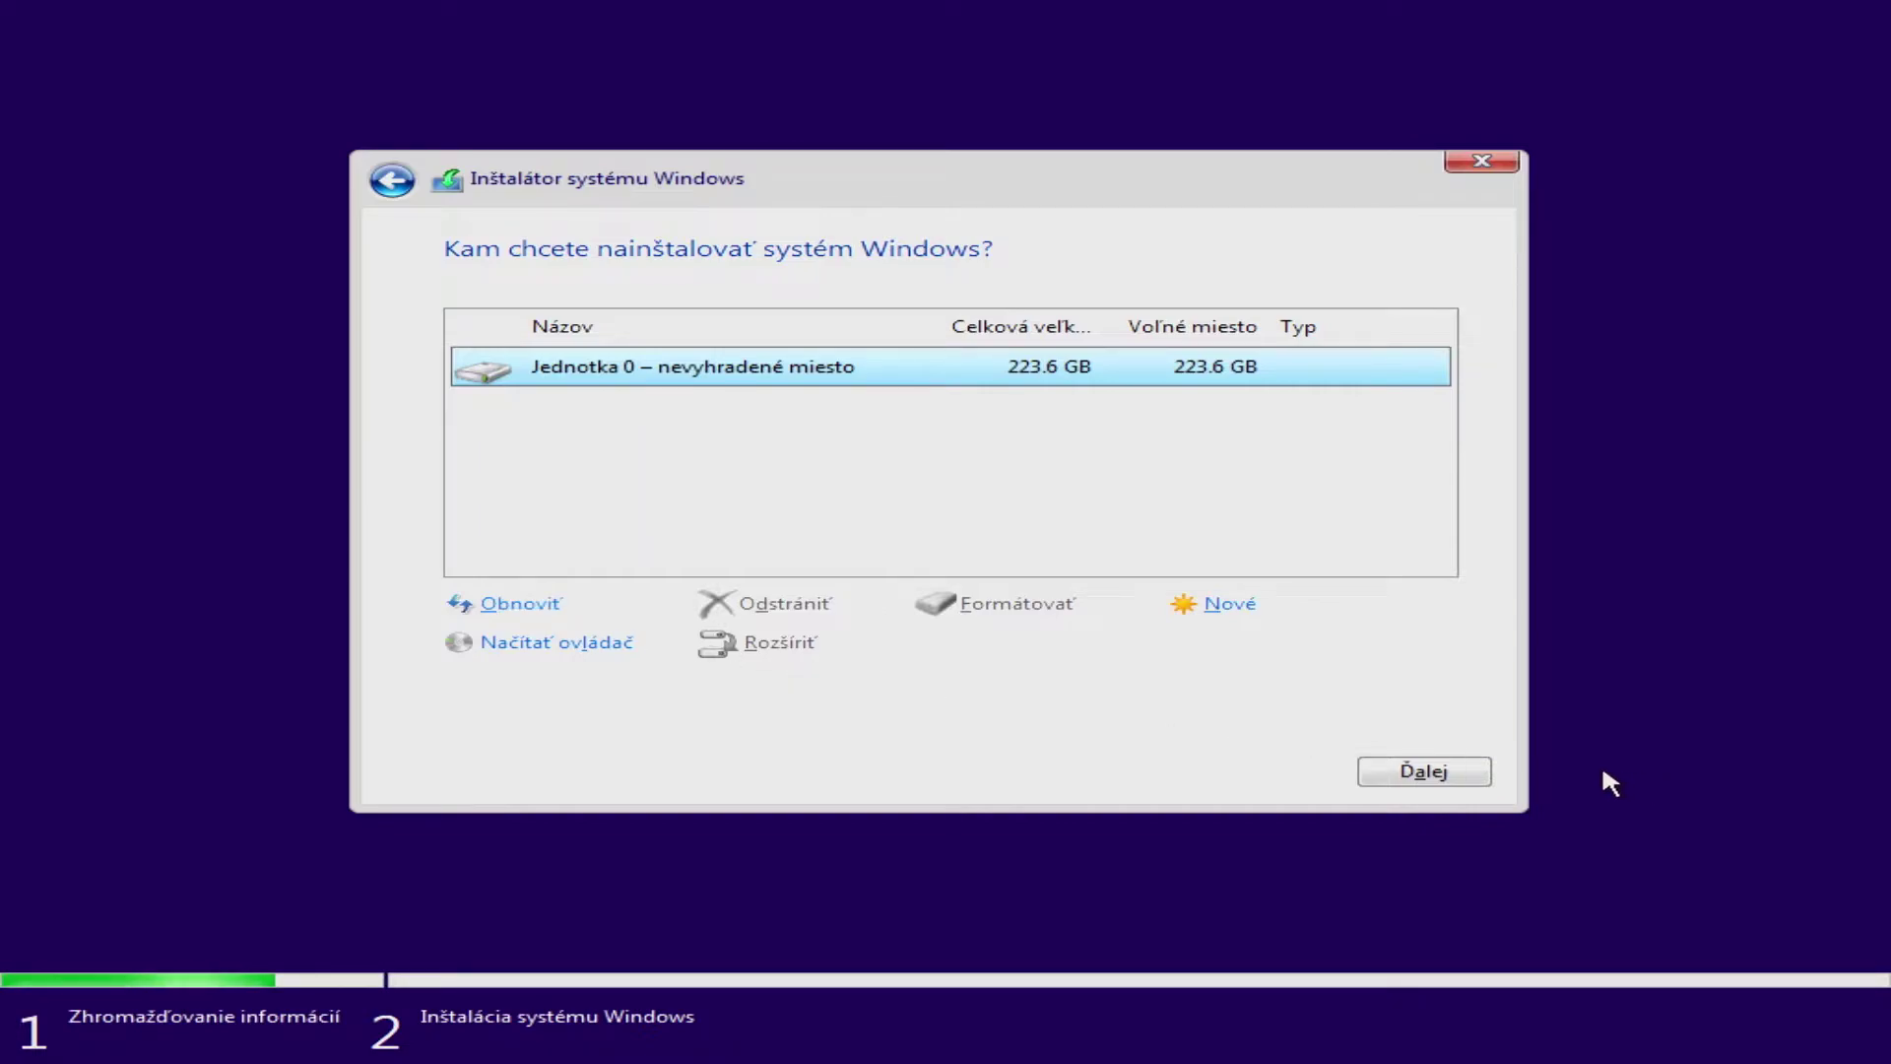
click(1468, 770)
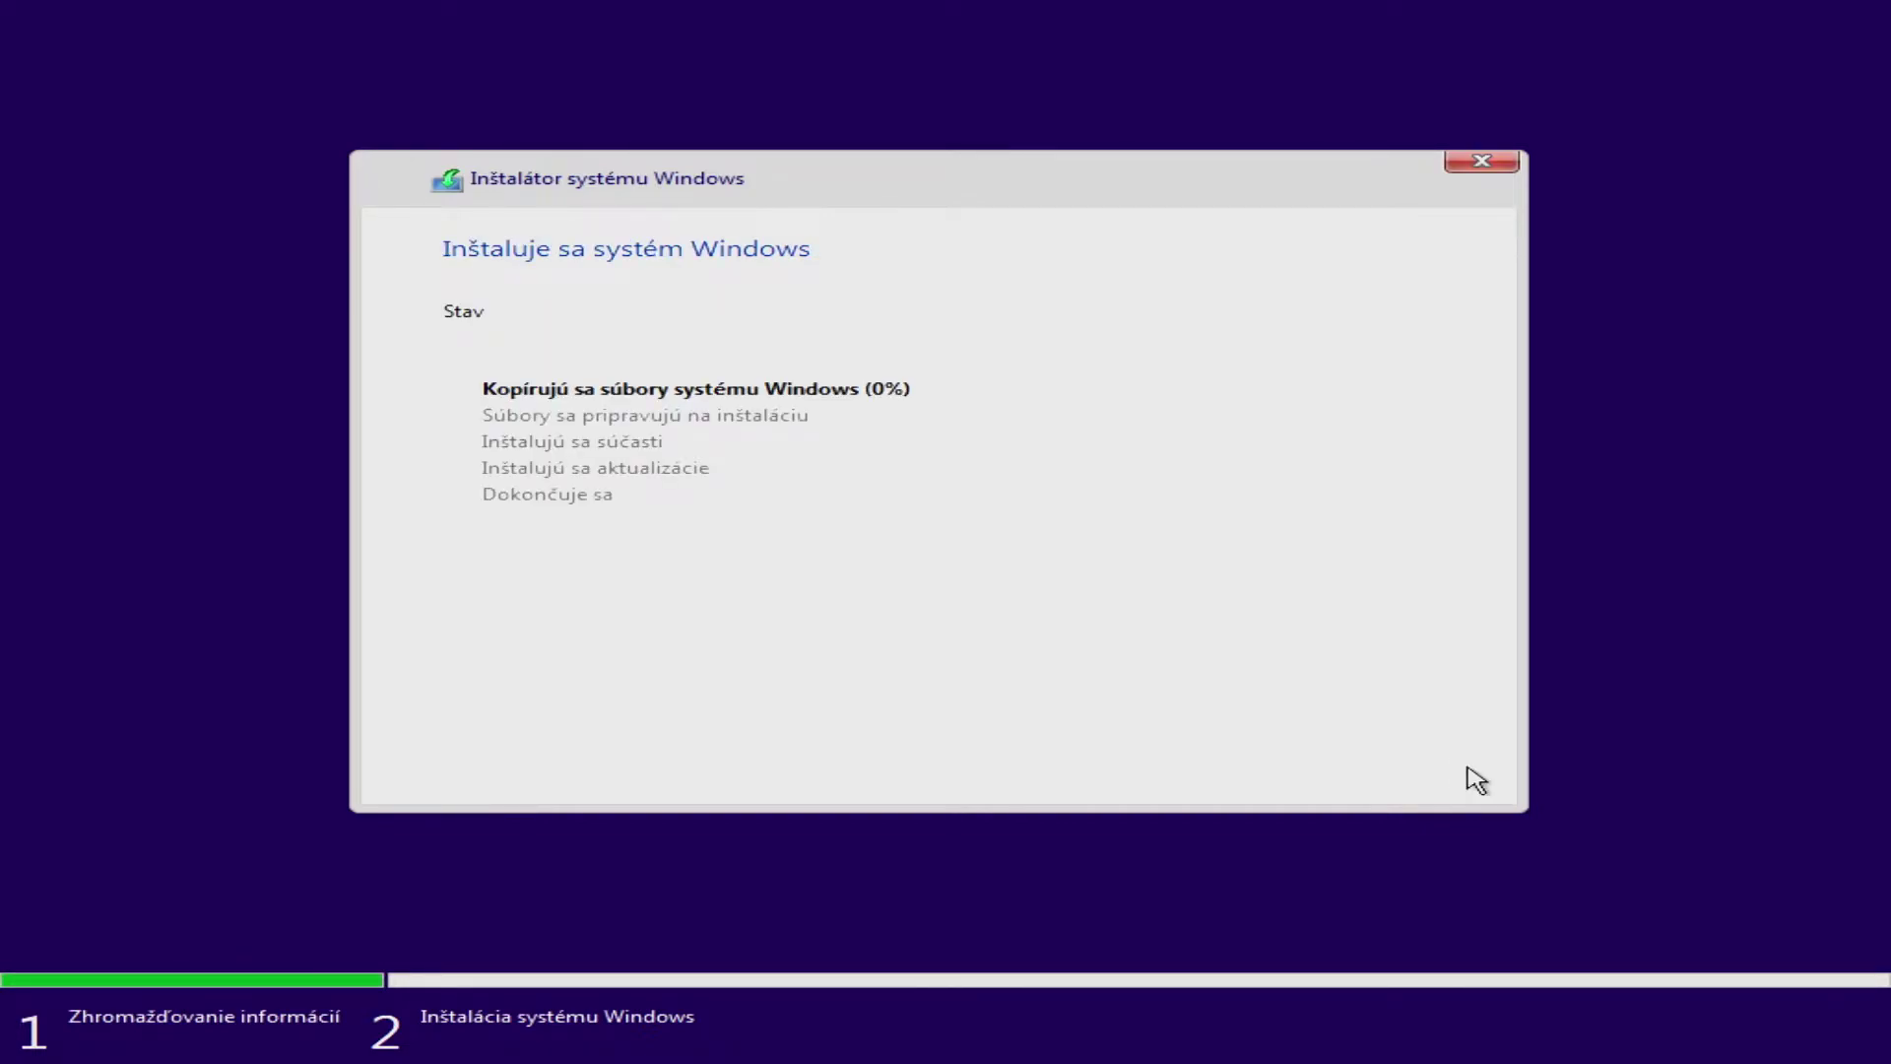